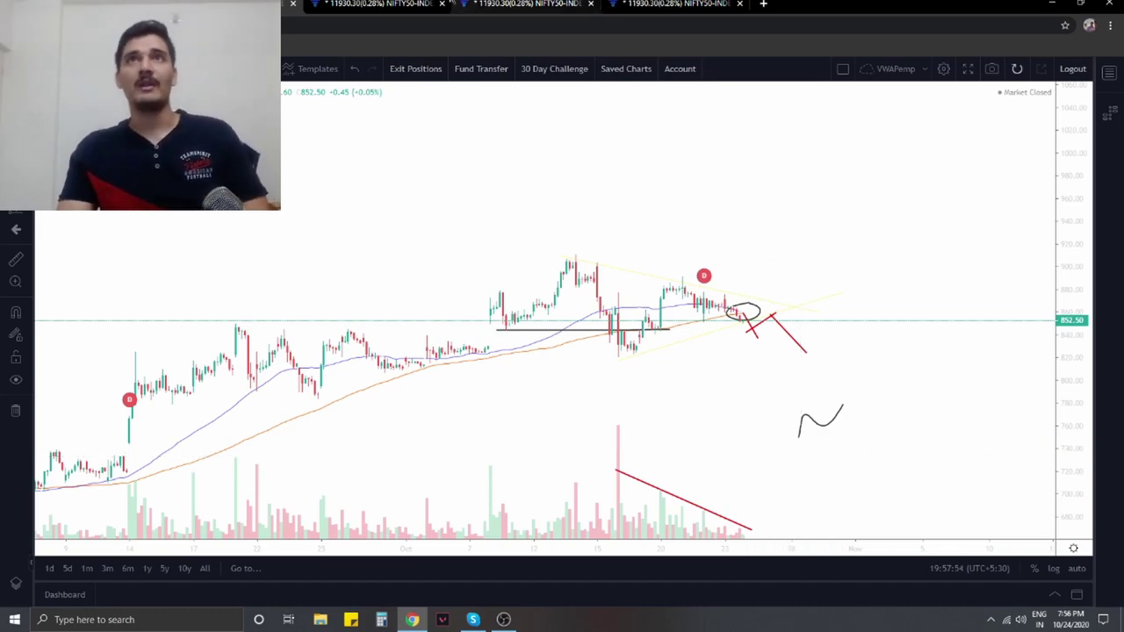
Step: Go through the open chart tabs to the one annotated with the VWAP pullback sell entry
left_click(527, 4)
key("ctrl+Tab")
key("ctrl+Tab")
key("ctrl+Tab")
key("ctrl+Tab")
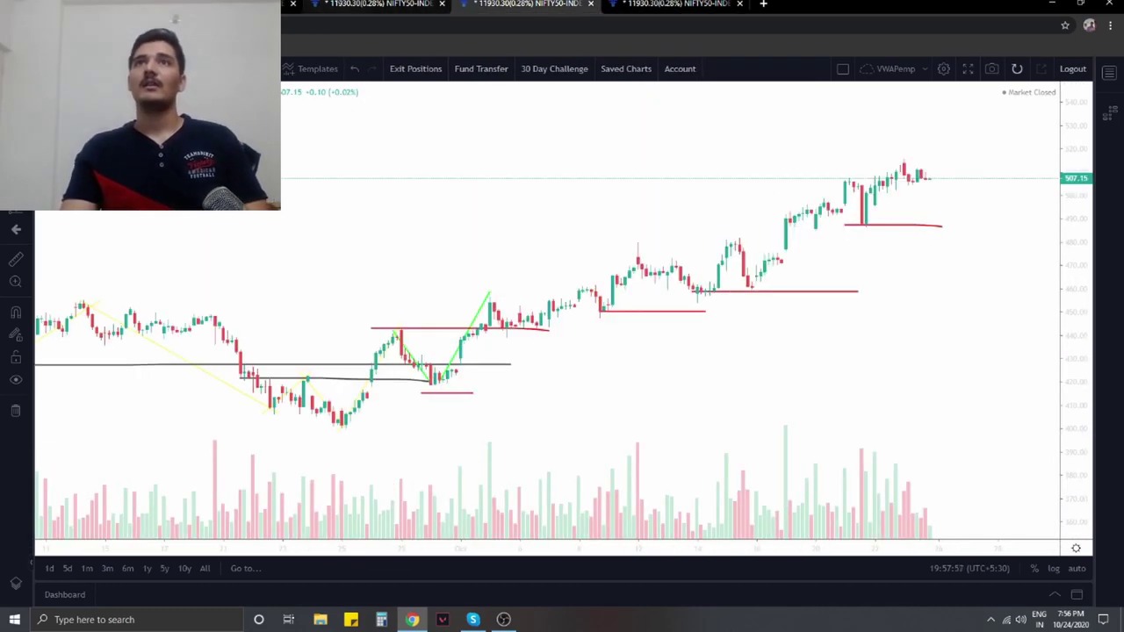
key("ctrl+Tab")
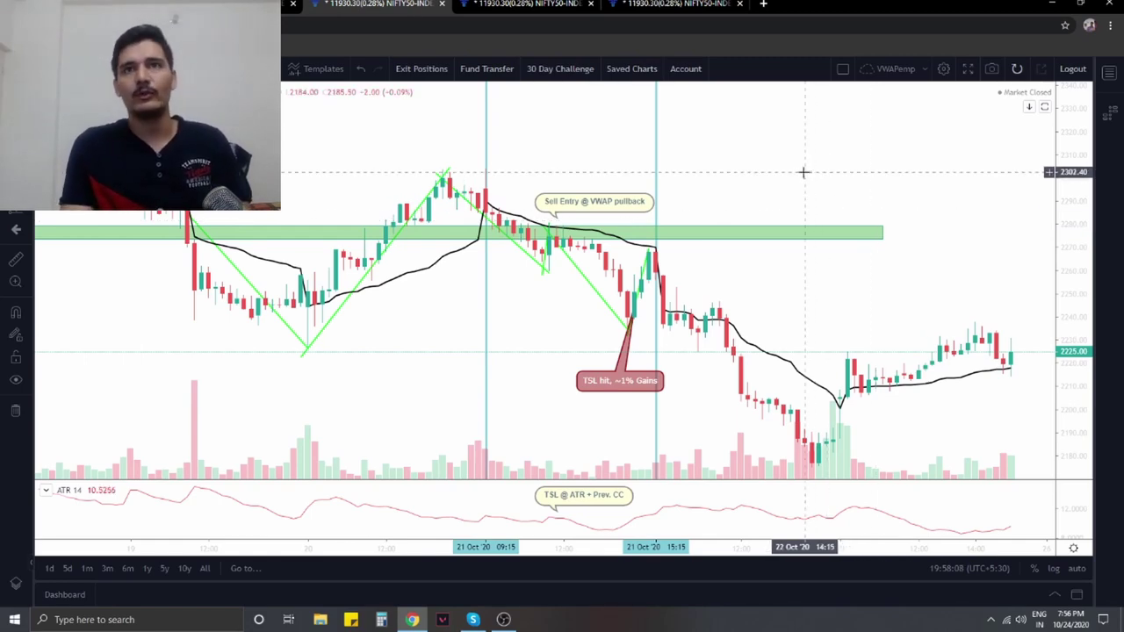
Step: Rescale the price chart to frame the 21 Oct VWAP pullback trade and enlarge the ATR 14 pane
scroll(633, 219, "down", 2)
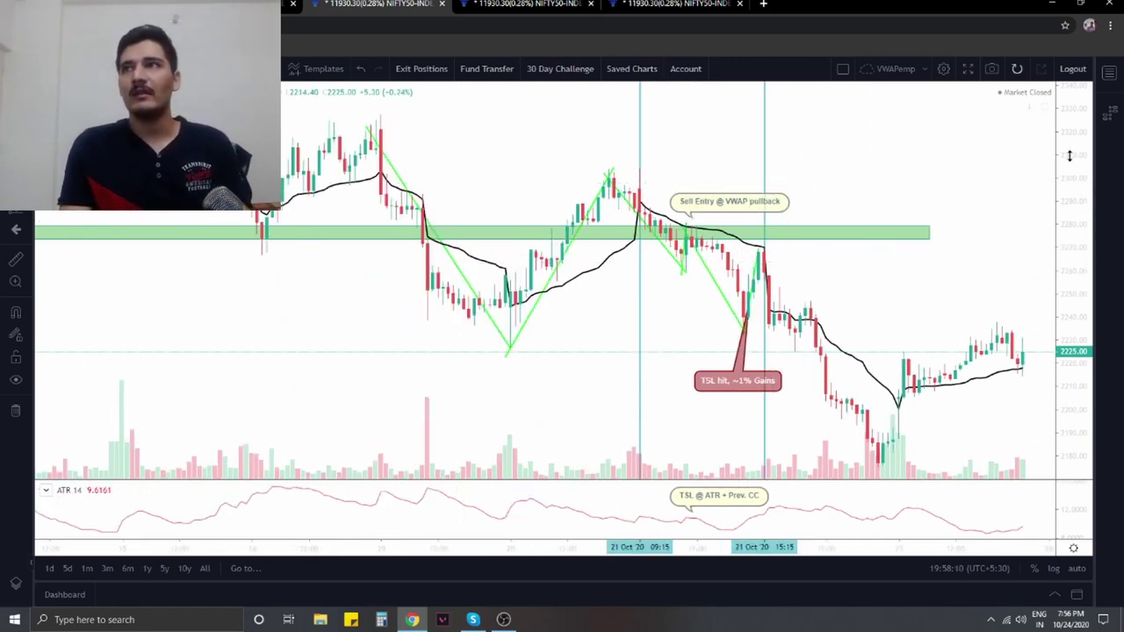
left_click_drag(1069, 155, 1036, 336)
scroll(732, 351, "up", 2)
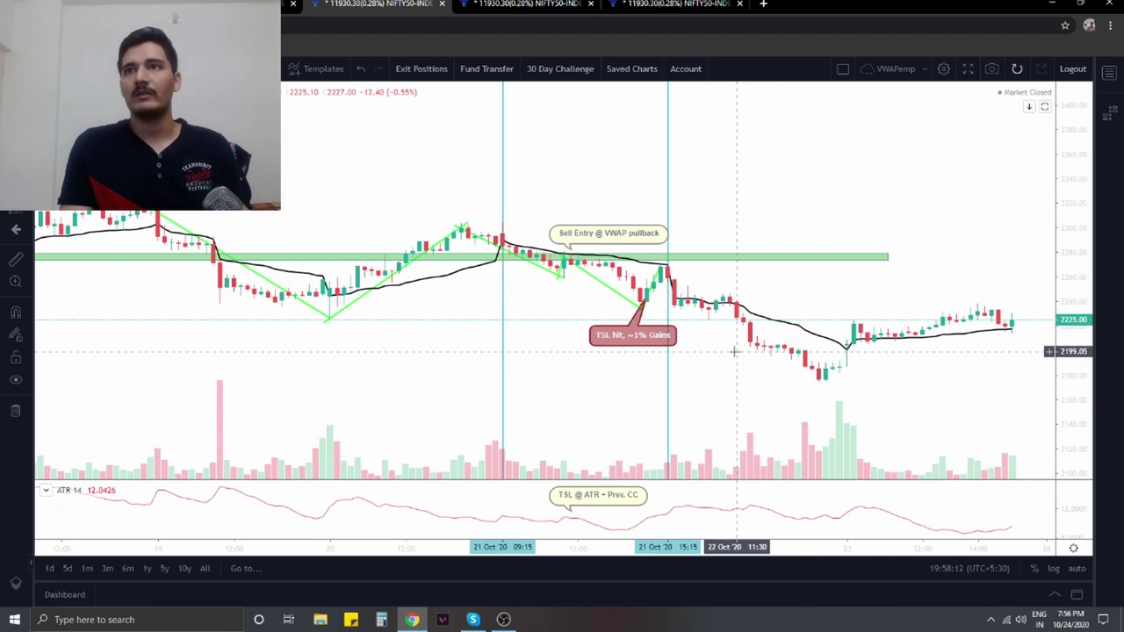
left_click_drag(1059, 358, 1054, 213)
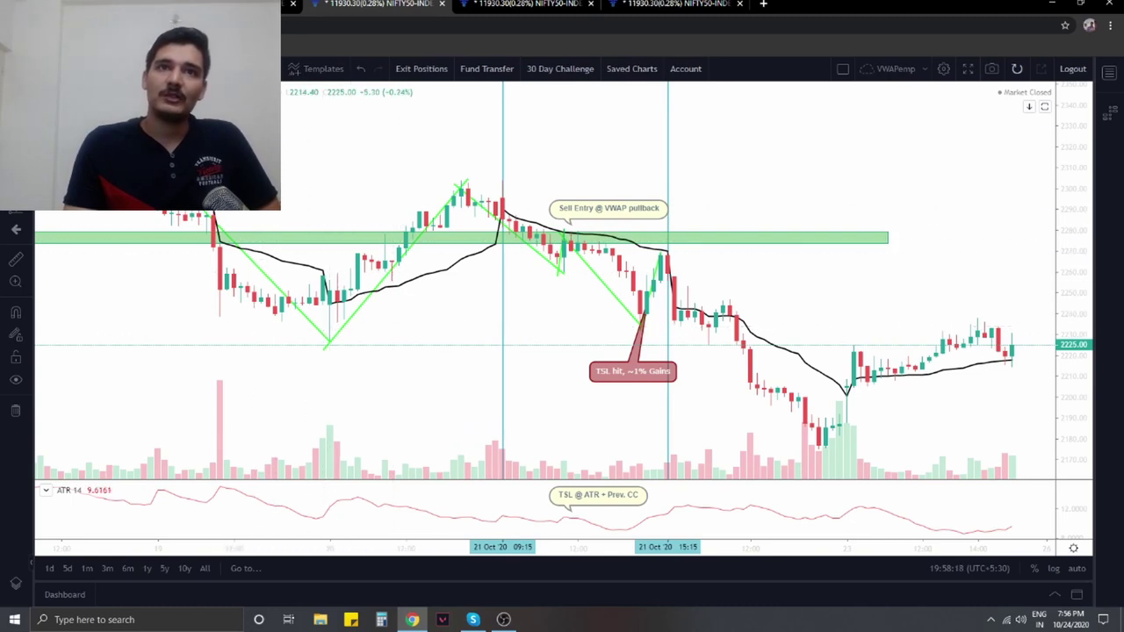
scroll(661, 328, "up", 2)
scroll(660, 327, "up", 1)
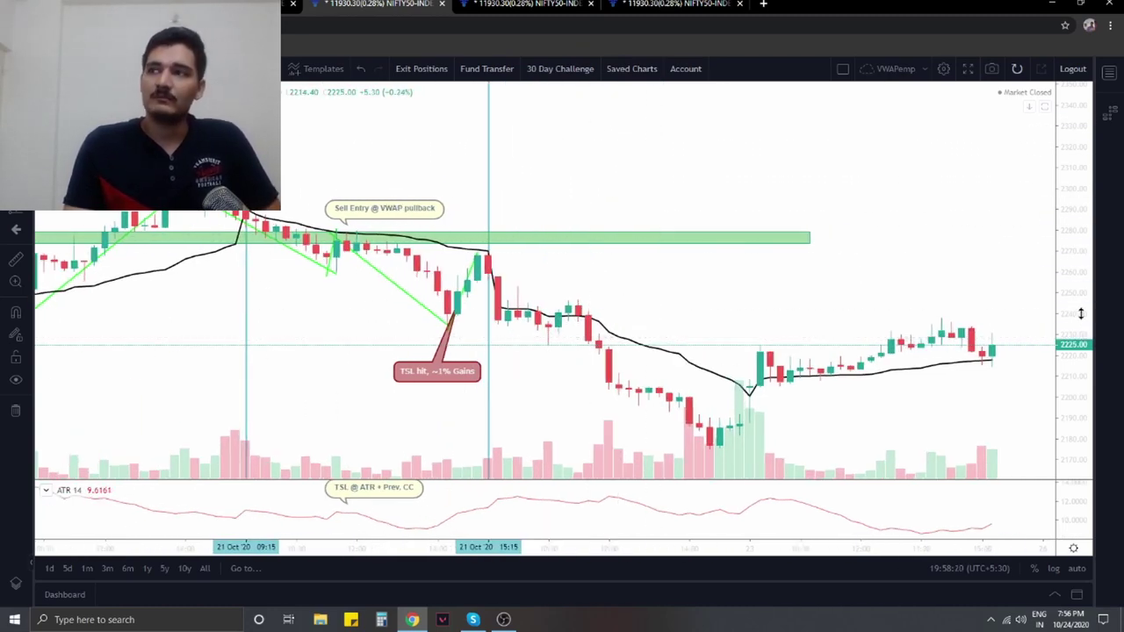
left_click_drag(1081, 313, 1076, 364)
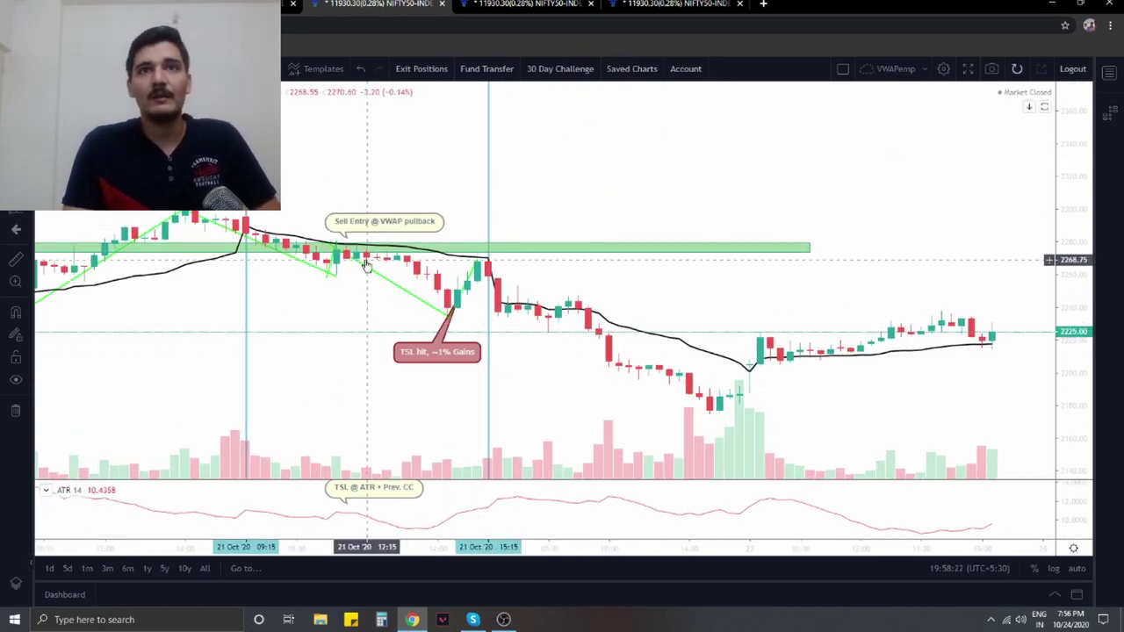
left_click_drag(1089, 318, 1049, 155)
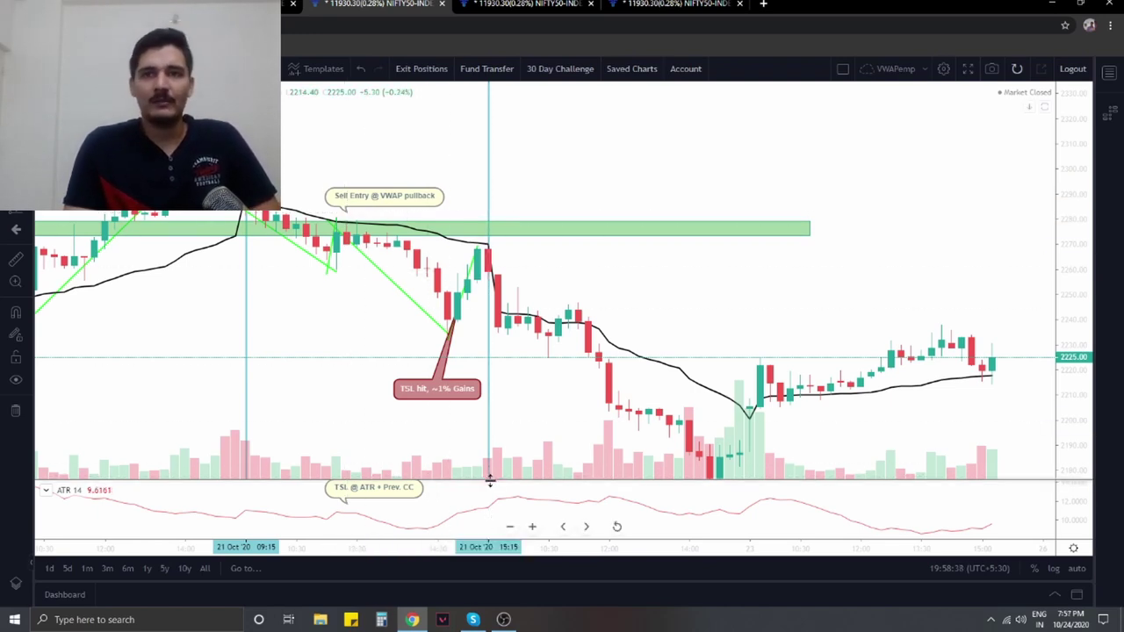
left_click_drag(490, 479, 492, 453)
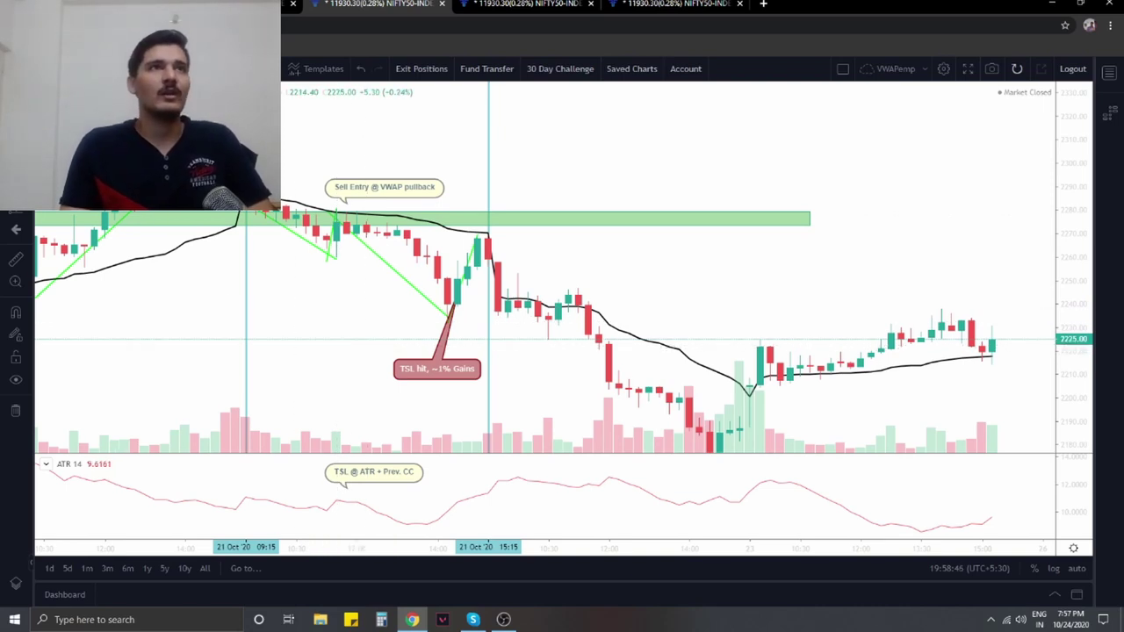
Step: Brush a red circle around the sell-entry candles and red horizontal lines at about 2291 and about 2261
left_click(15, 259)
left_click(66, 339)
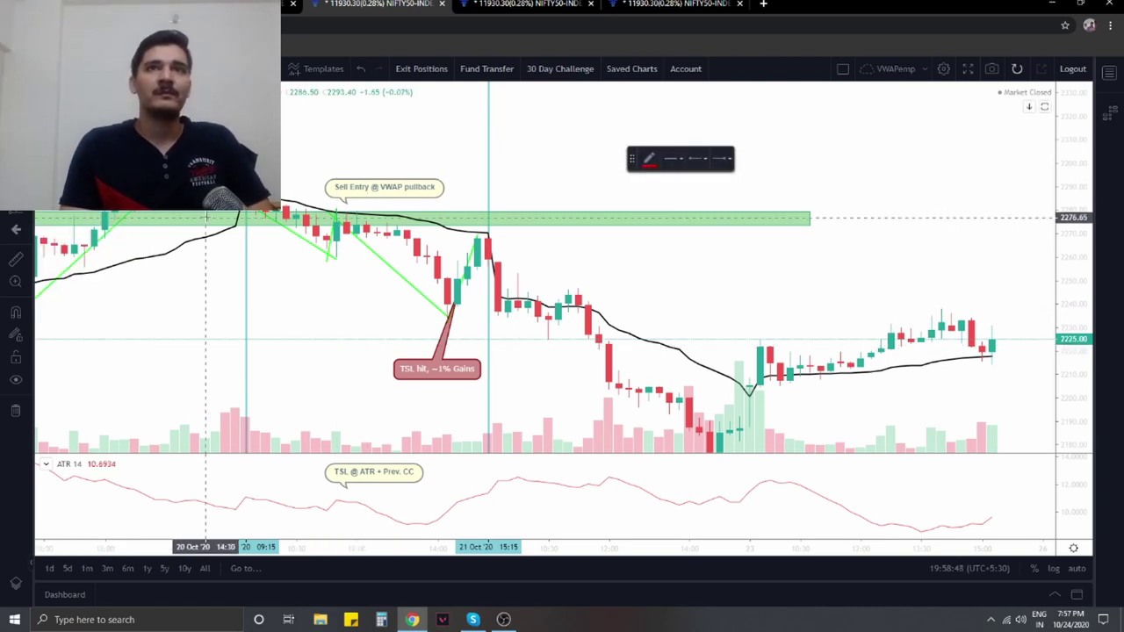
left_click(323, 209)
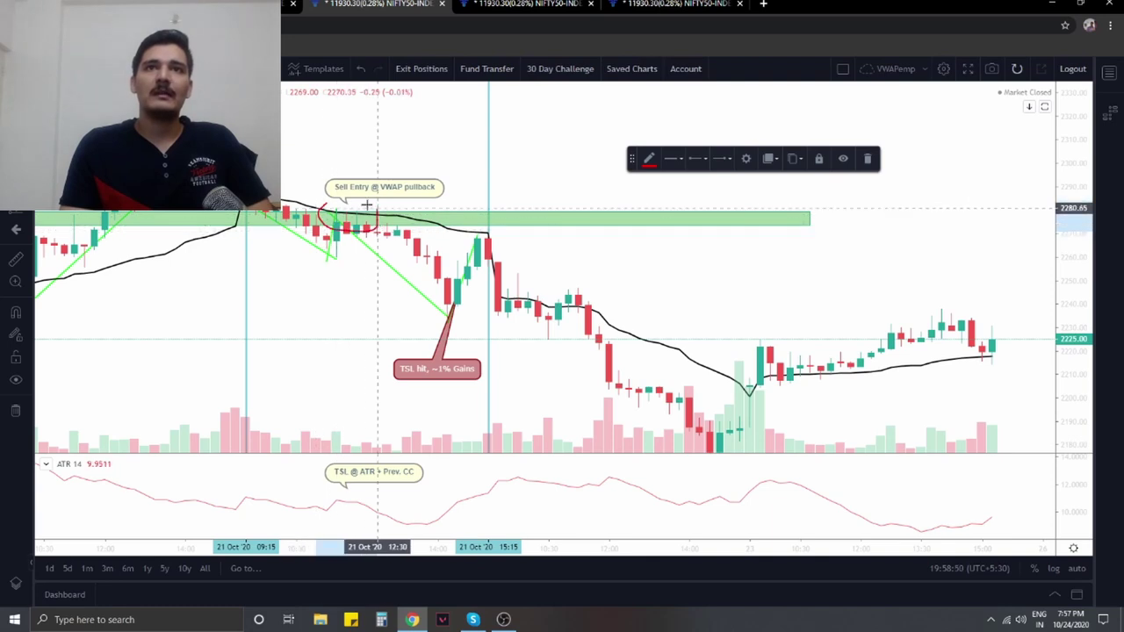
left_click(328, 201)
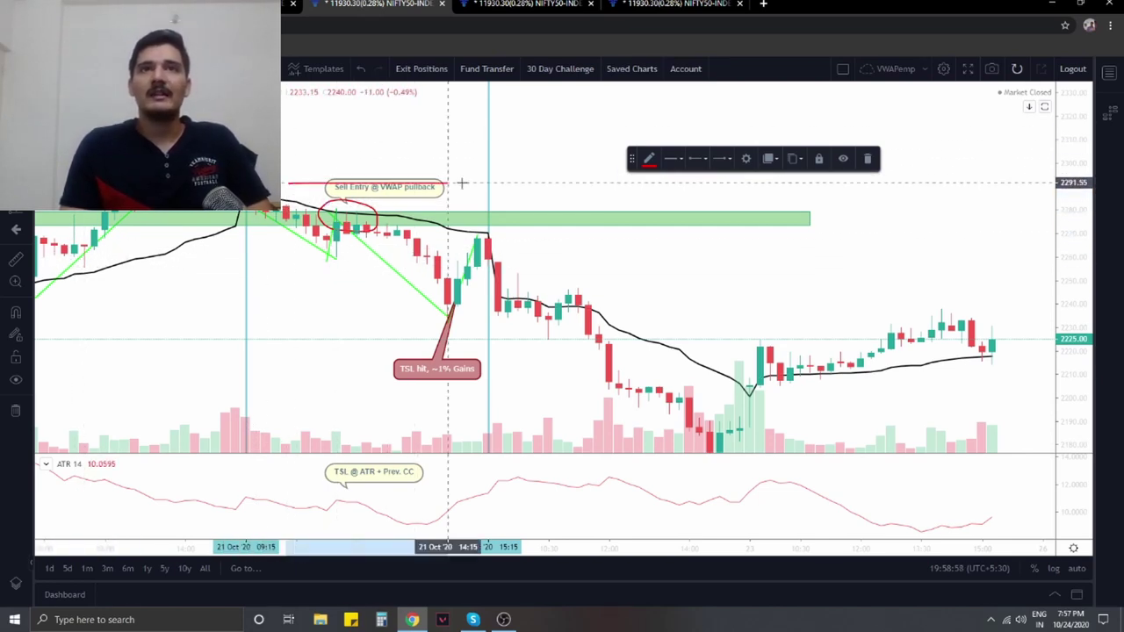
left_click(461, 219)
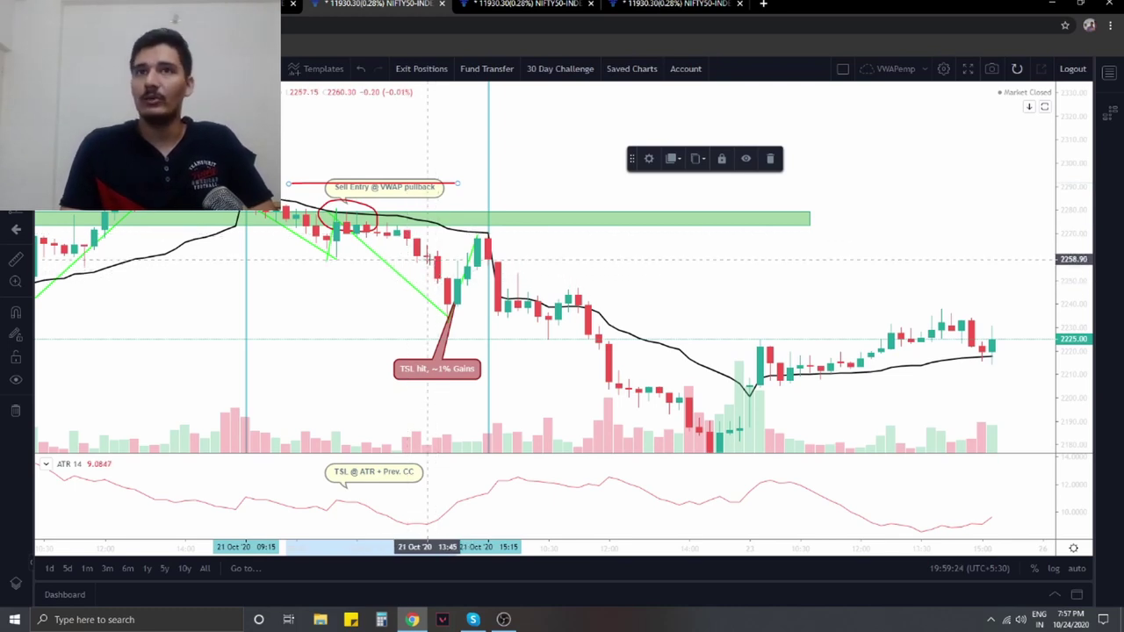
left_click(428, 254)
left_click(427, 255)
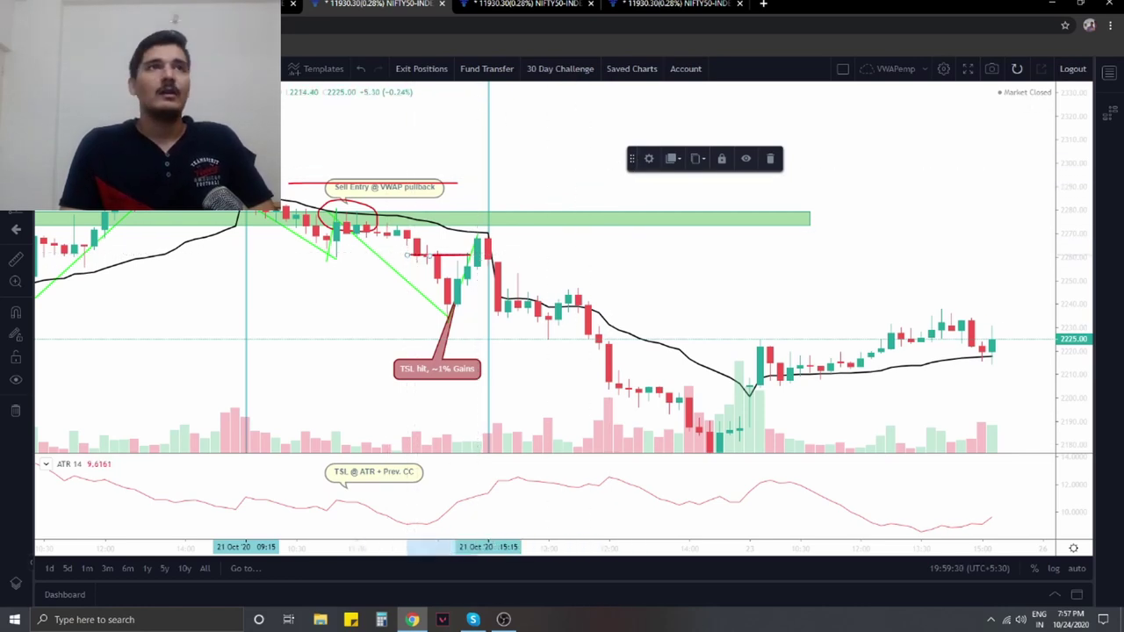
Step: Recolour the short brushed line at about 2261 blue and brush another blue horizontal line at about 2268
left_click(651, 158)
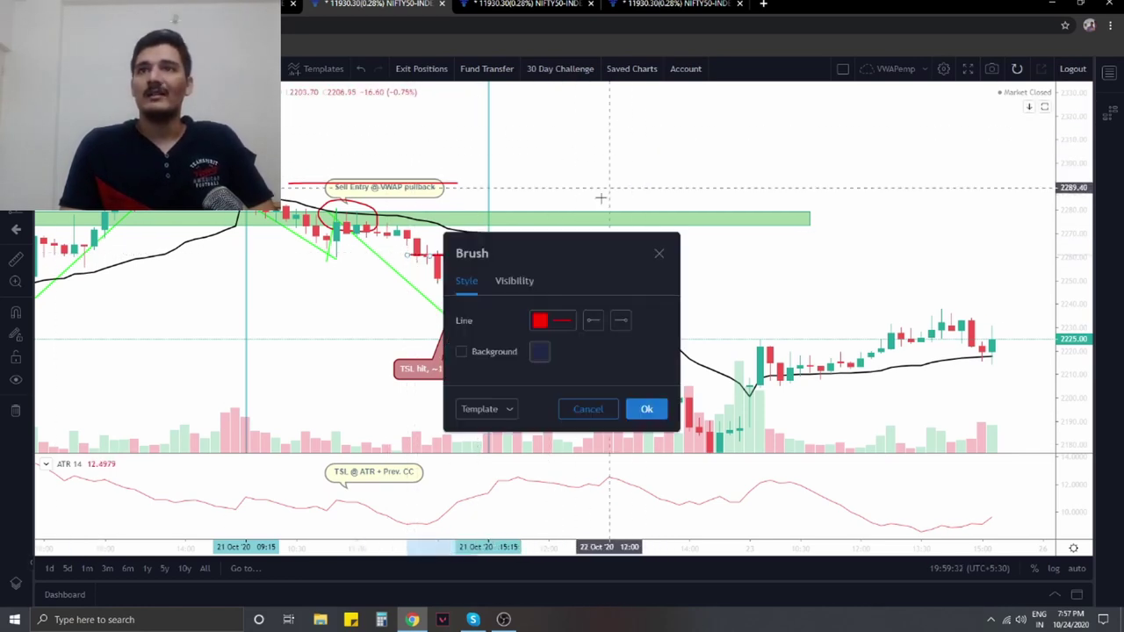
left_click(555, 321)
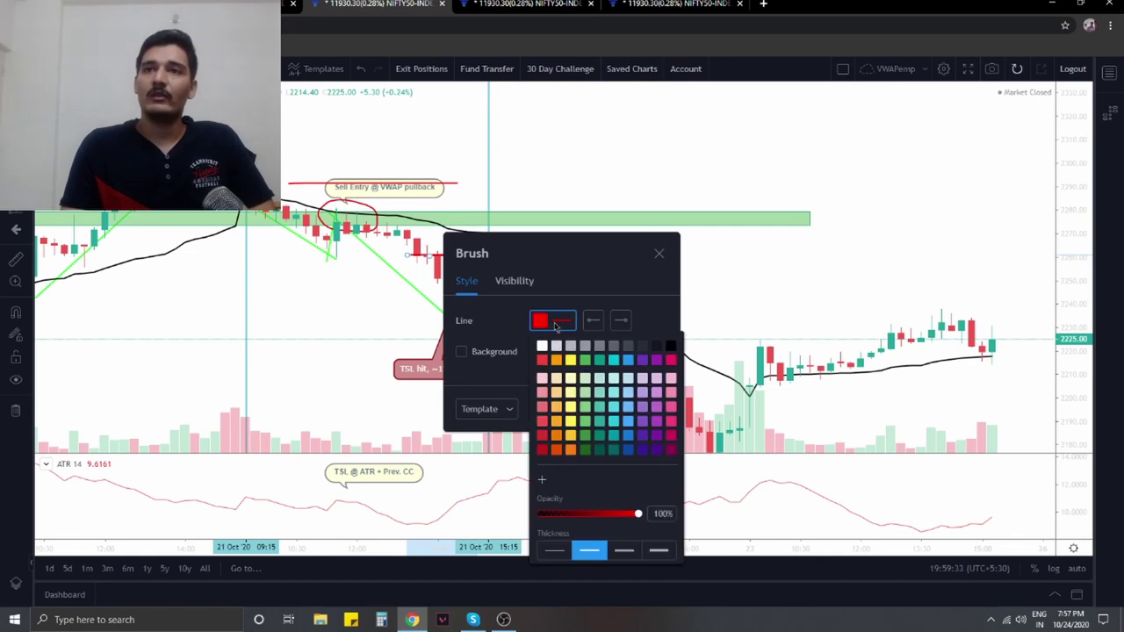
left_click(628, 360)
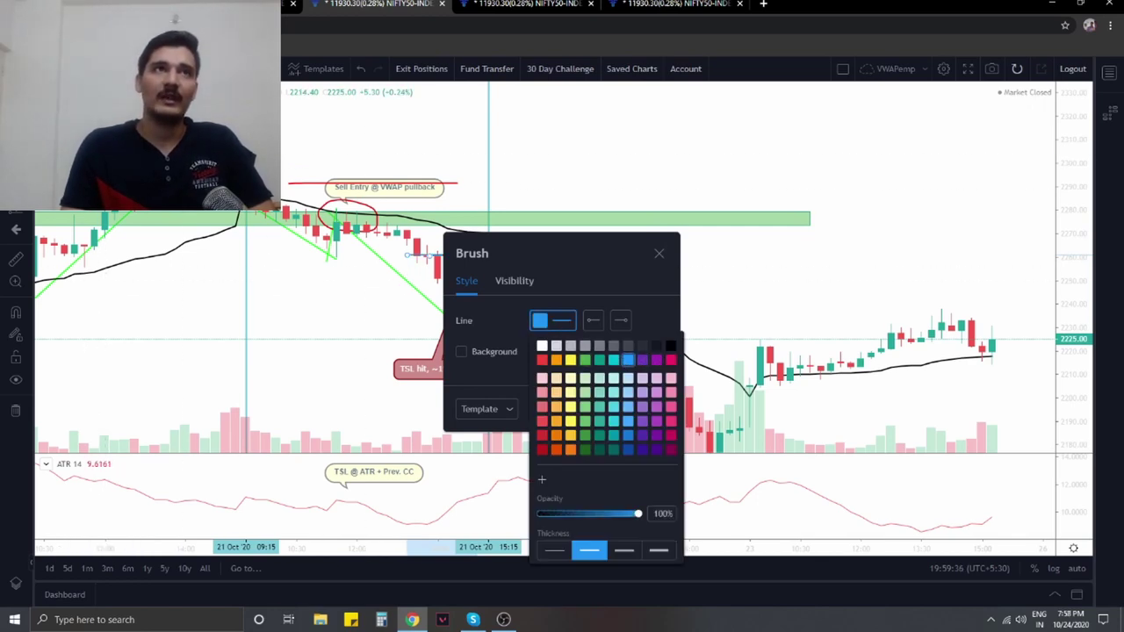
key("Escape")
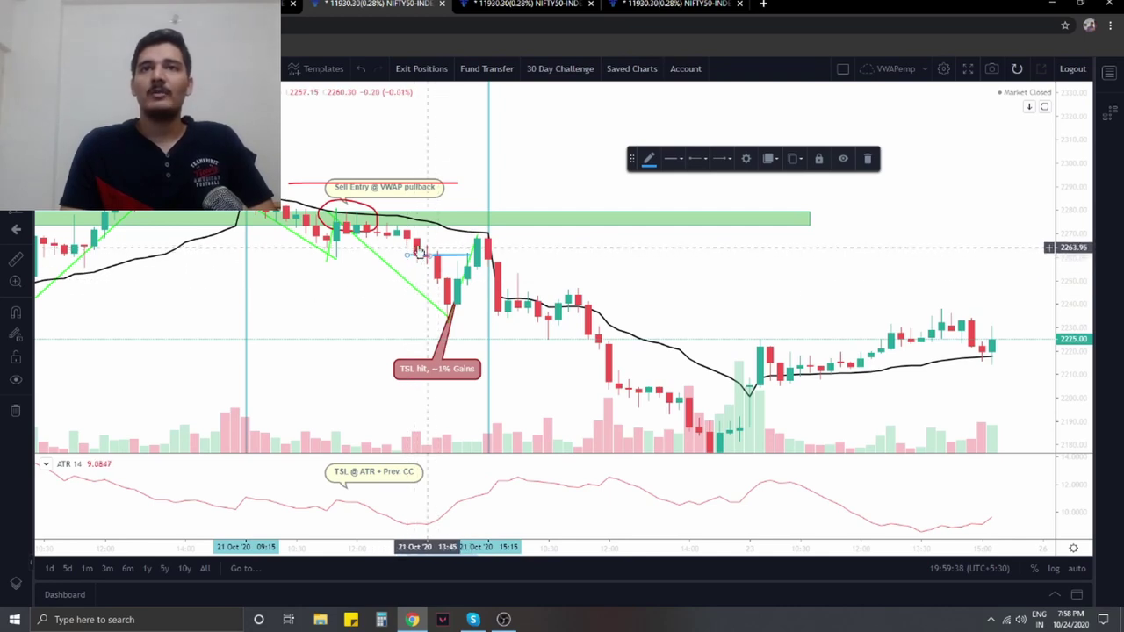
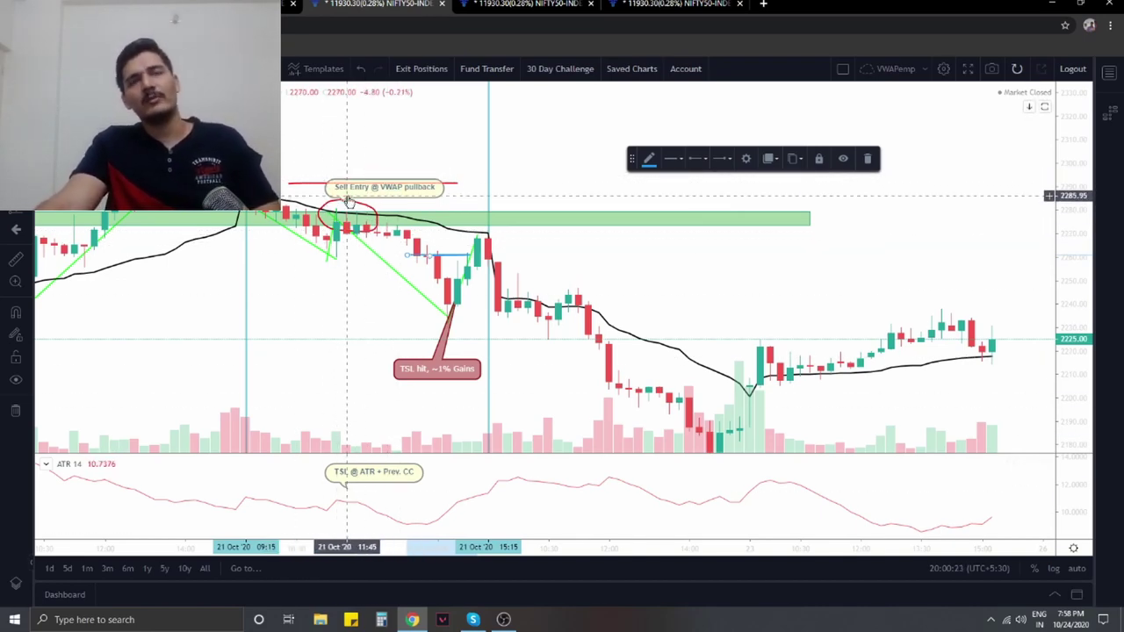
left_click_drag(384, 235, 416, 241)
left_click(417, 244)
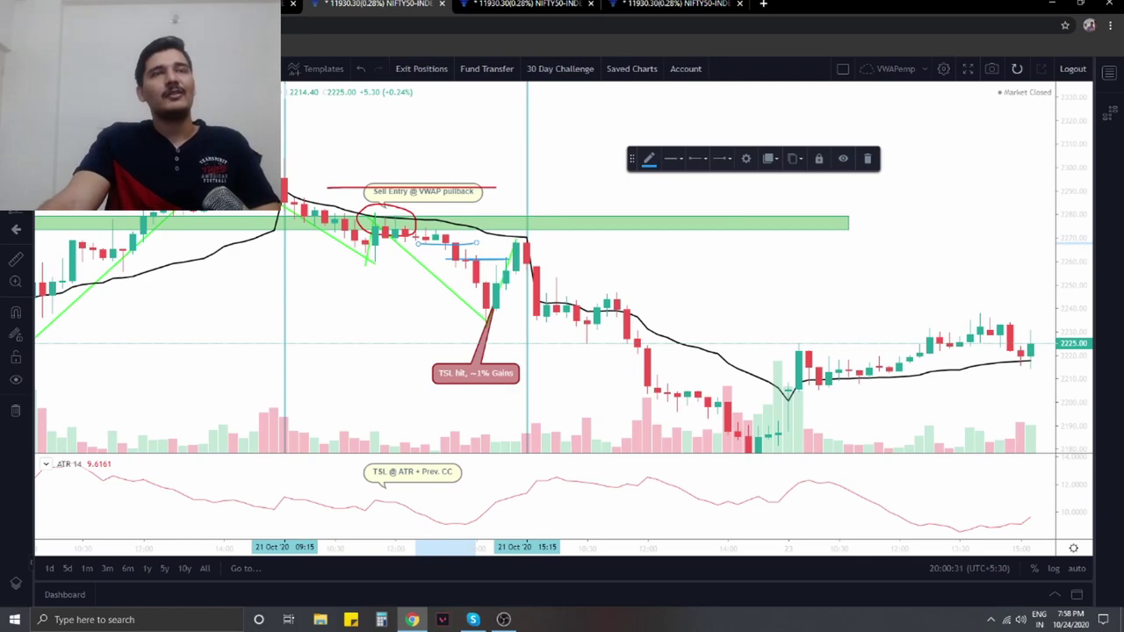
Step: Move the "TSL @ ATR + Prev. CC" callout so it points at the ATR line at 21 Oct 11:30
scroll(513, 152, "up", 3)
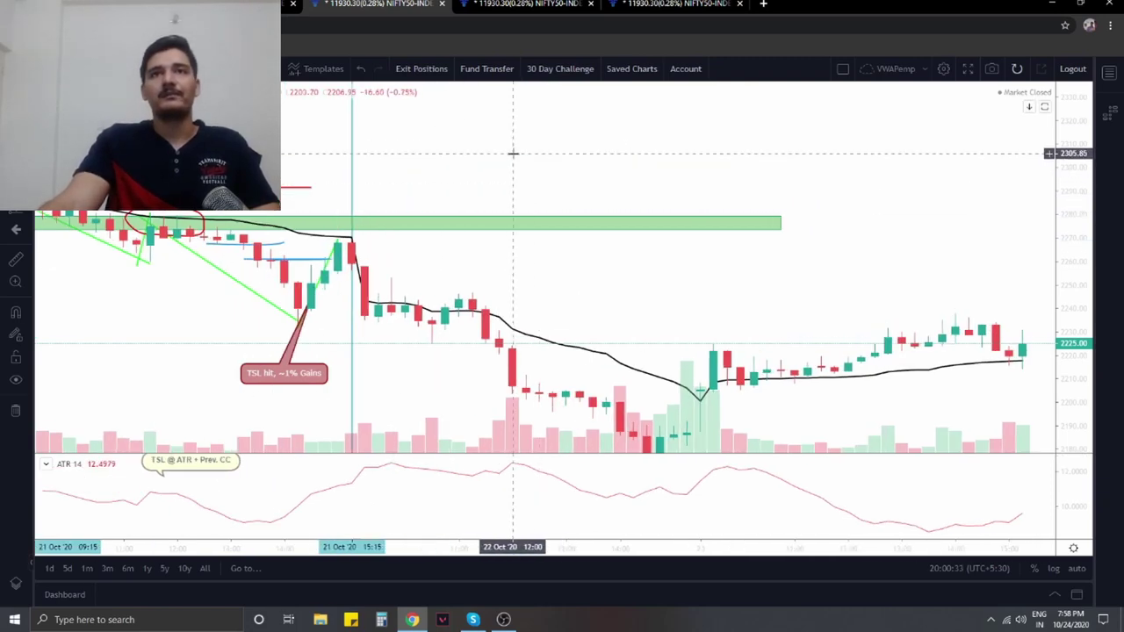
left_click_drag(513, 153, 785, 175)
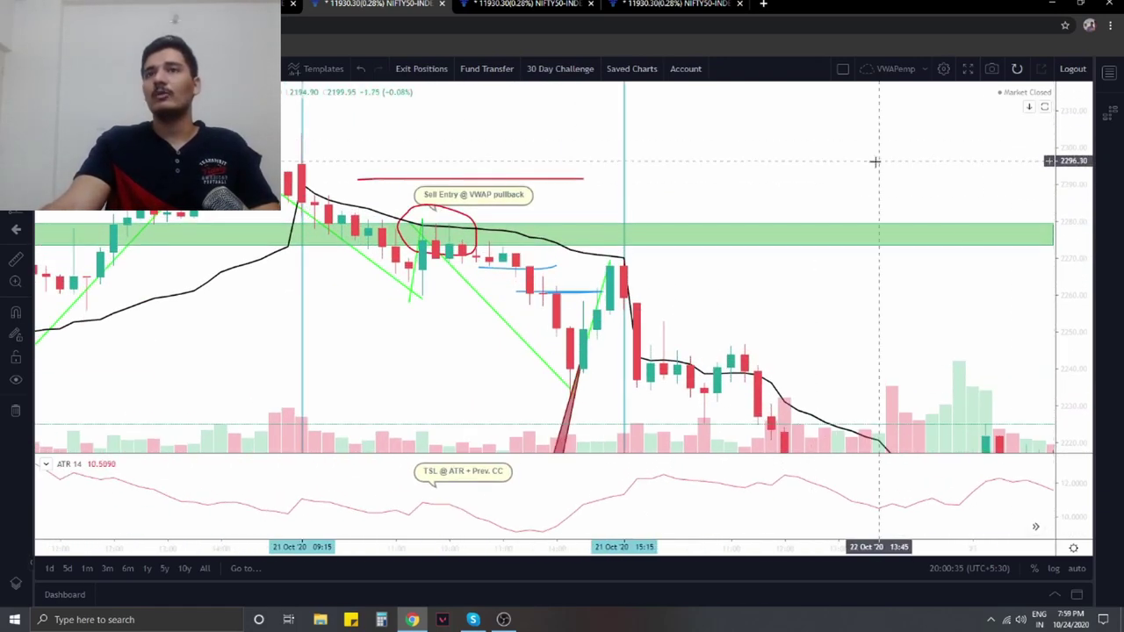
left_click_drag(874, 161, 778, 119)
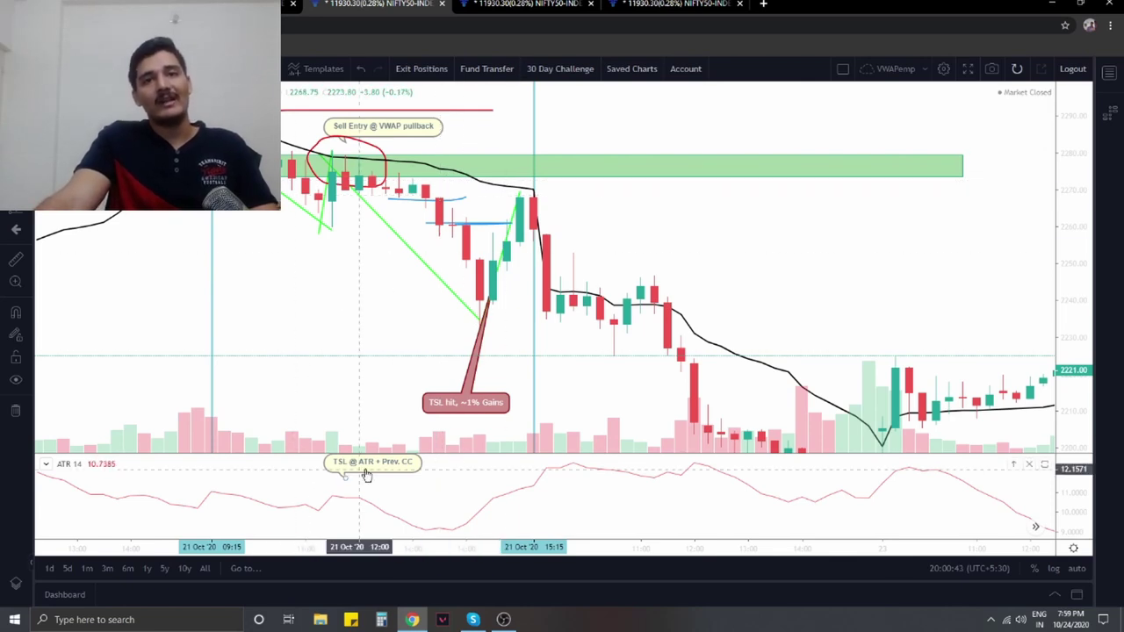
left_click_drag(374, 465, 364, 483)
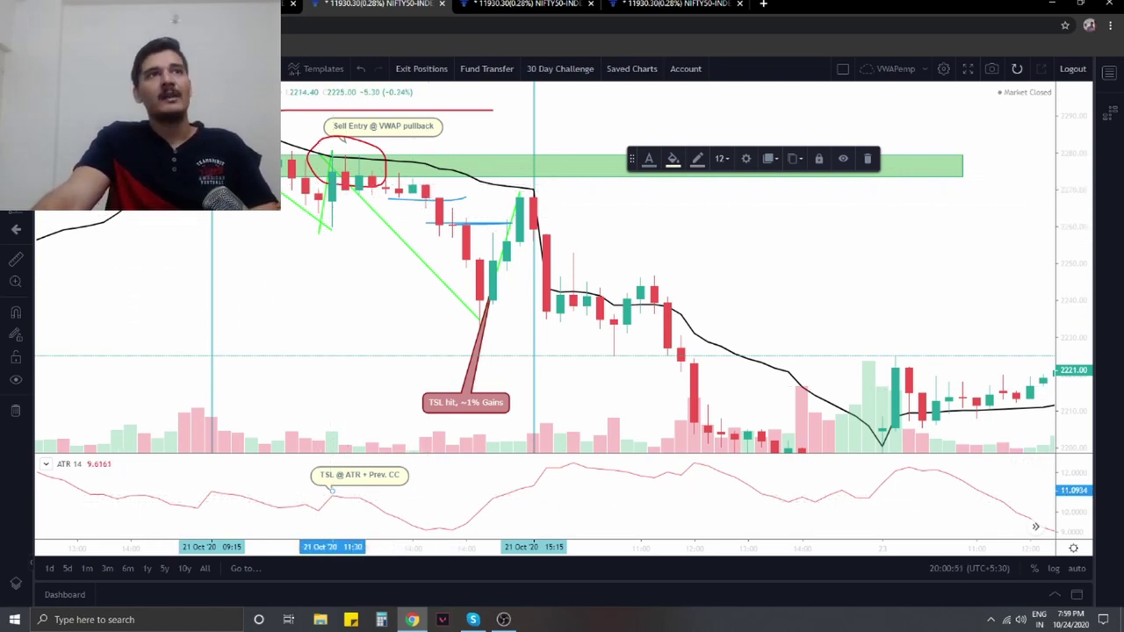
Step: Brush blue horizontal stop levels at about 2281 above the post-entry candles and at about 2252 near the swing low
key("alt+t")
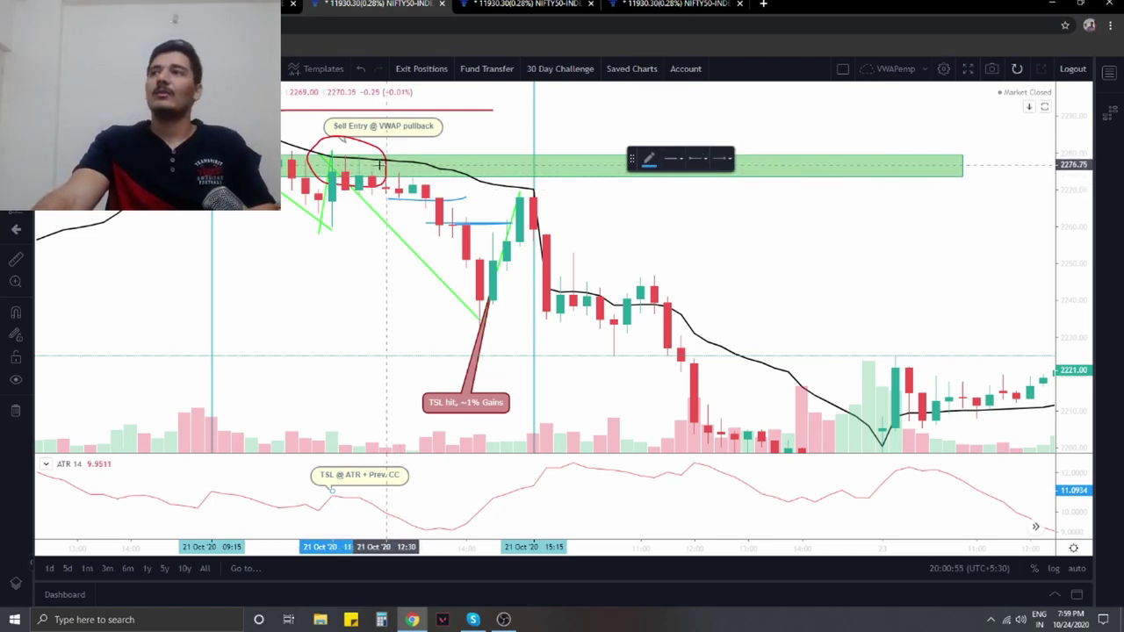
left_click(389, 149)
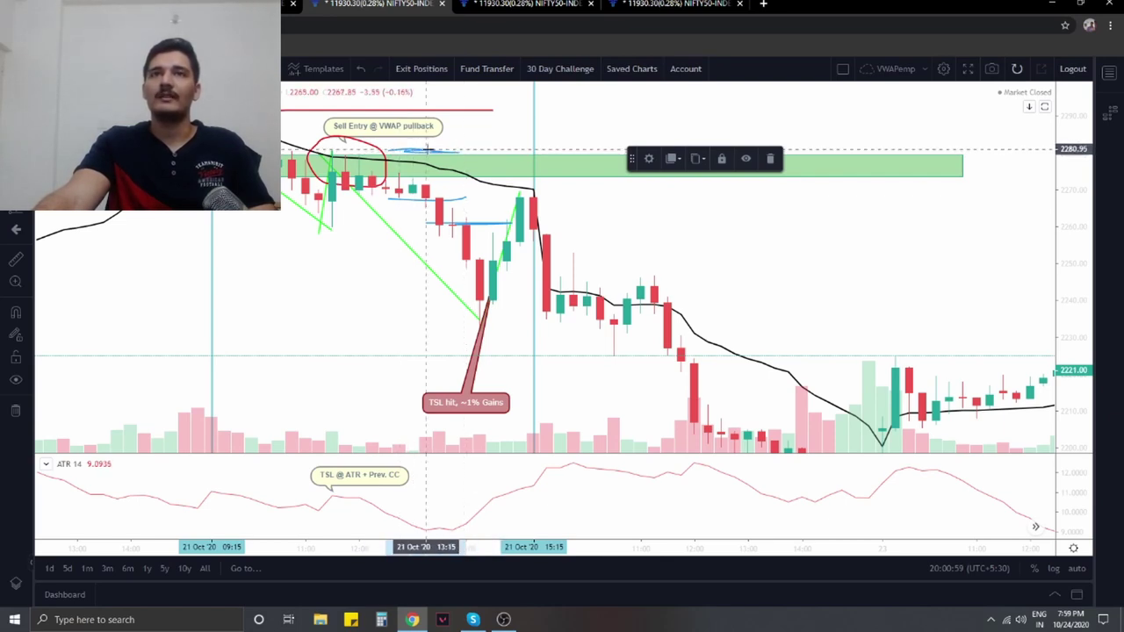
left_click(456, 150)
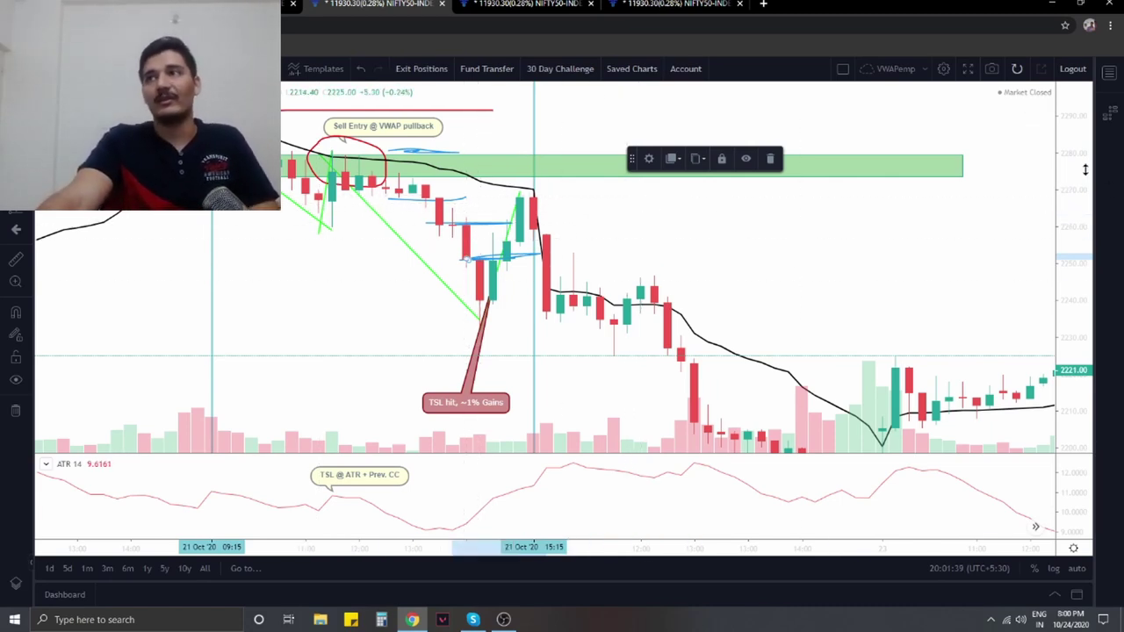
left_click_drag(1085, 169, 1021, 358)
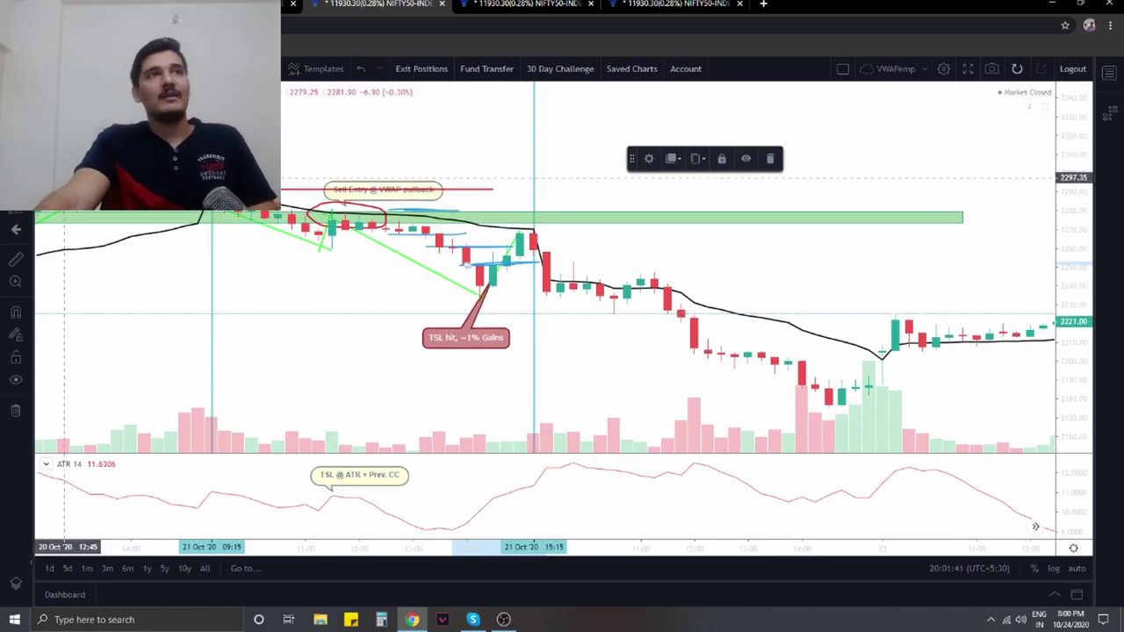
left_click(509, 279)
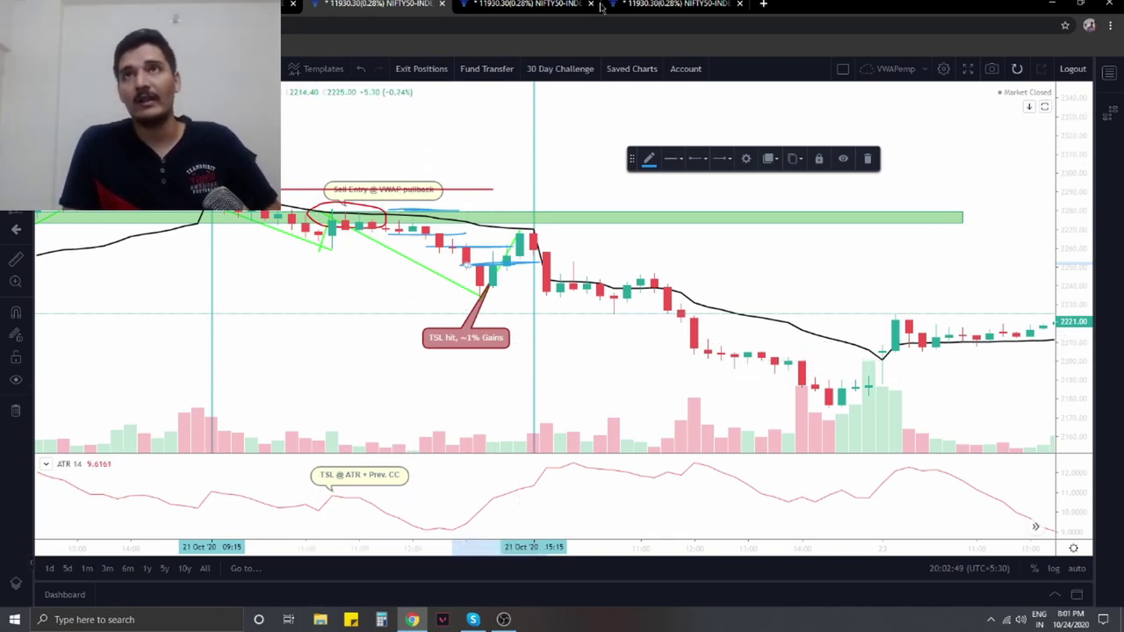
Step: Switch to the chart with red support lines under its uptrend and examine the price move since the late-September low
left_click(529, 5)
scroll(550, 246, "down", 1)
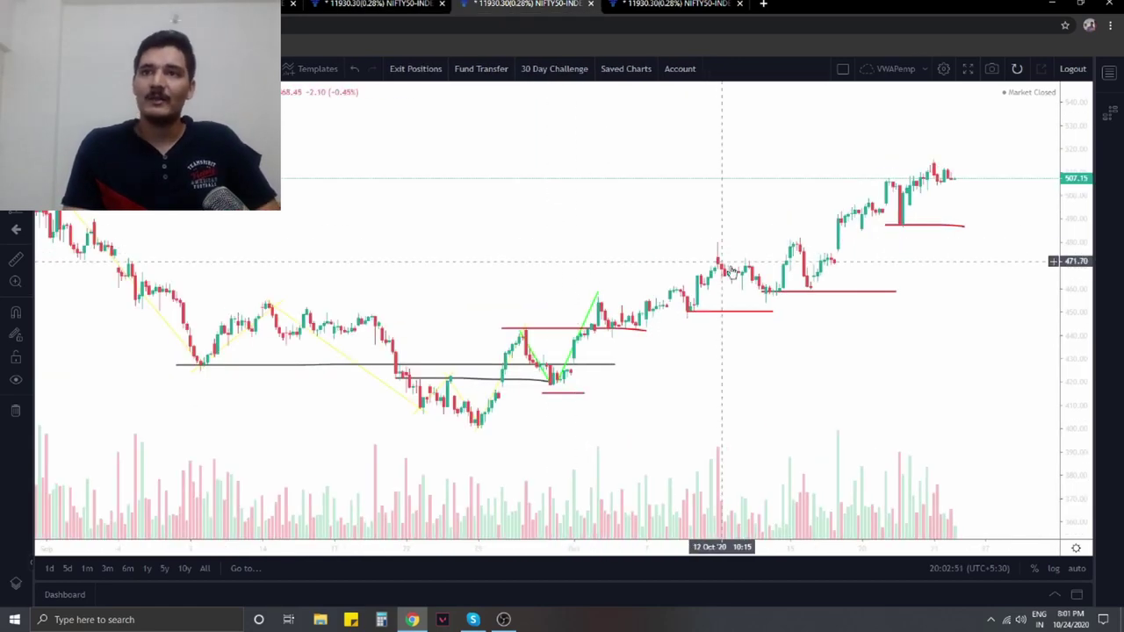
scroll(632, 425, "up", 1)
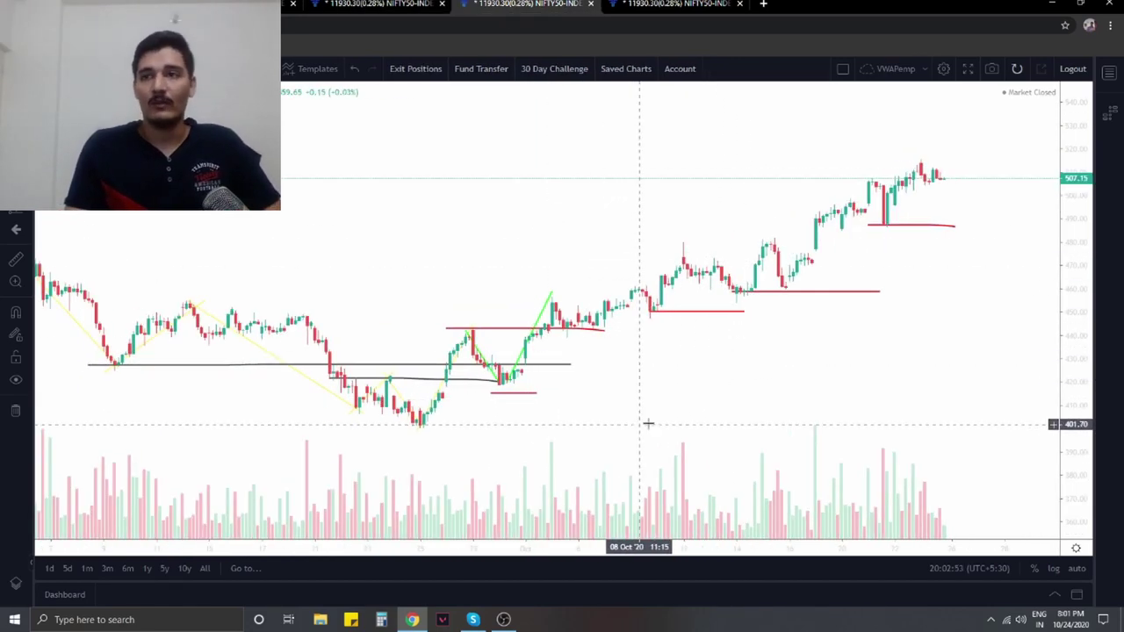
left_click_drag(1073, 375, 1073, 338)
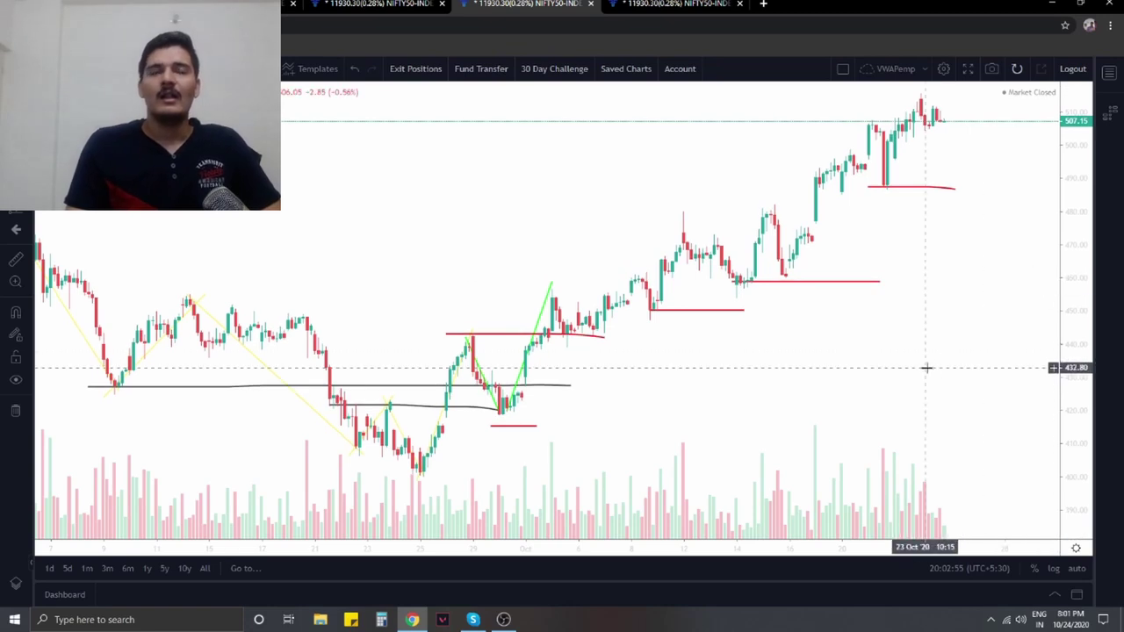
scroll(925, 369, "down", 1)
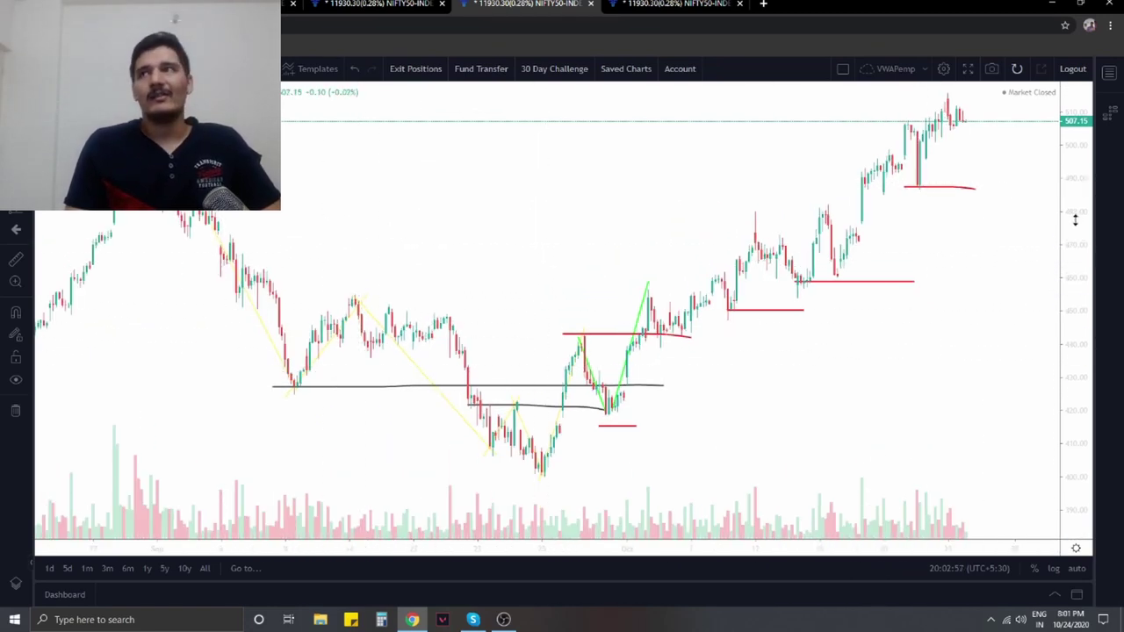
left_click_drag(1079, 199, 1079, 233)
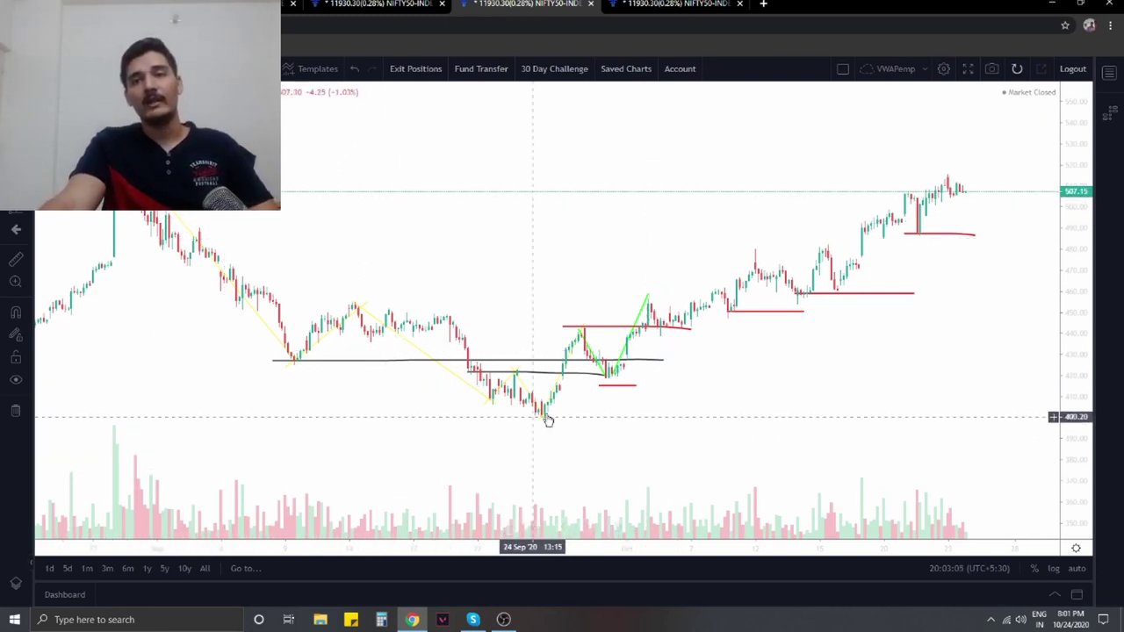
left_click_drag(547, 419, 378, 412)
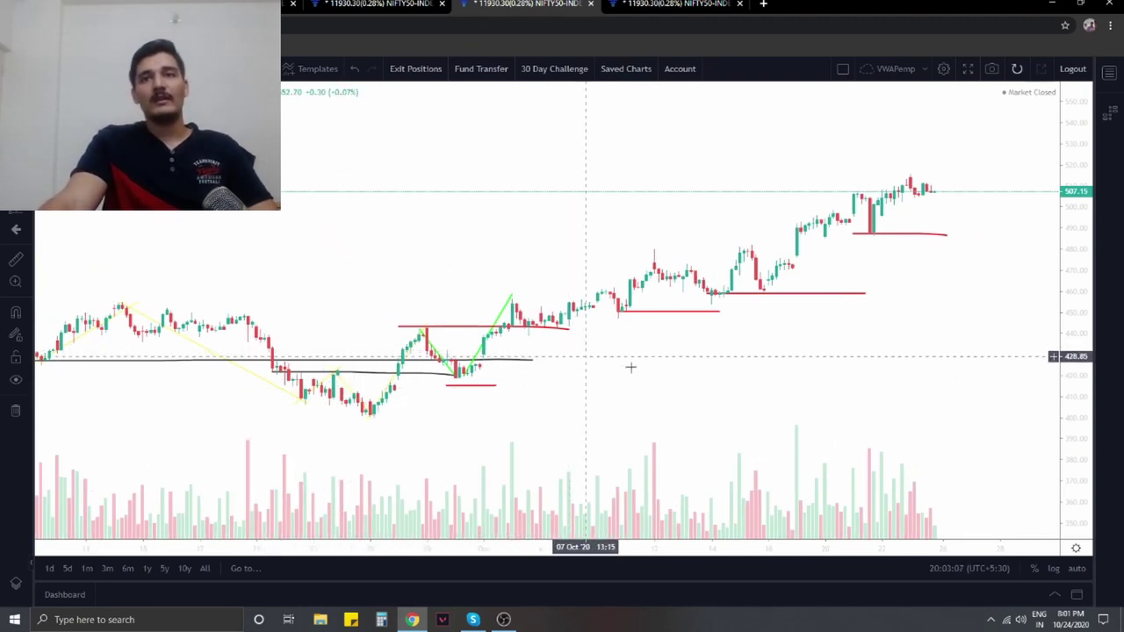
Step: Examine the September decline, the black breakout levels and the rising red stop lines beneath the October uptrend
left_click_drag(1080, 367, 1080, 266)
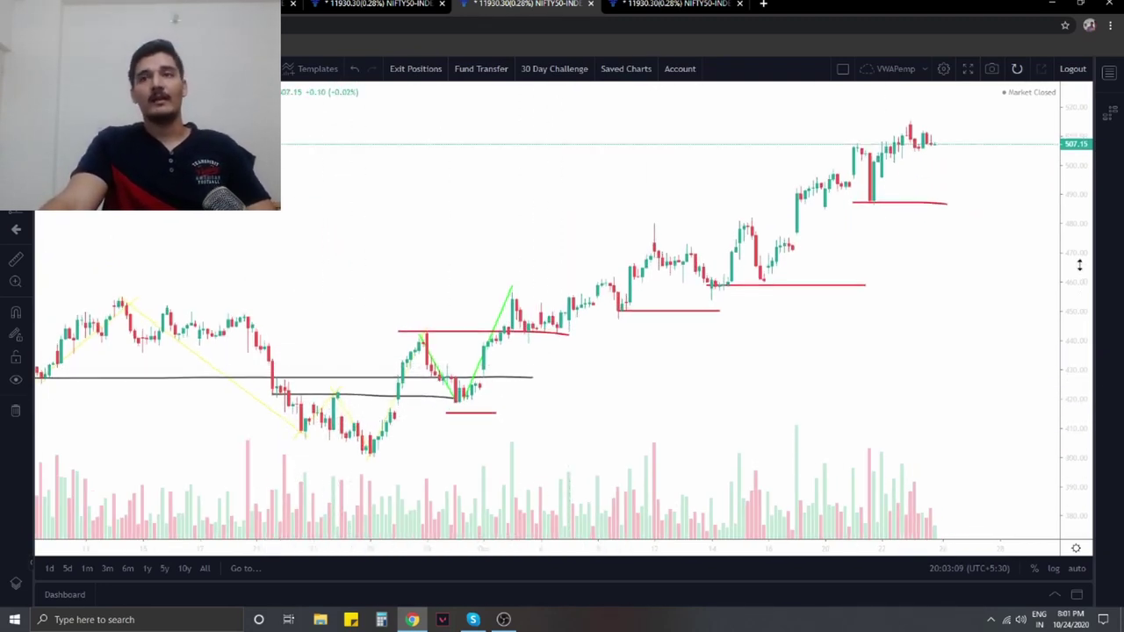
left_click_drag(853, 386, 906, 368)
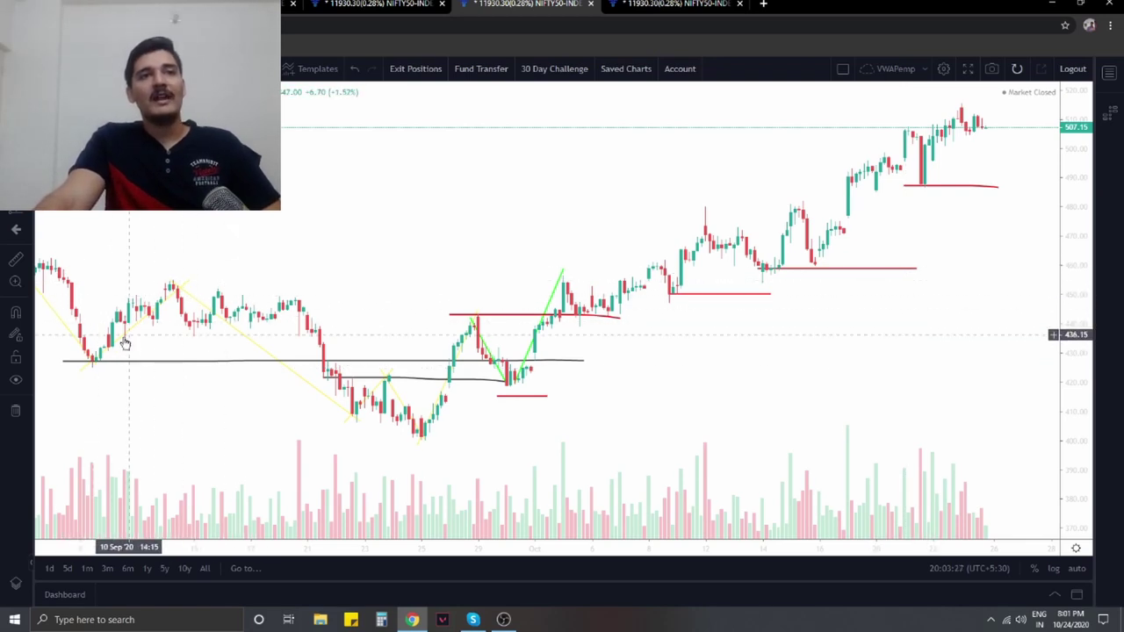
scroll(295, 263, "down", 5)
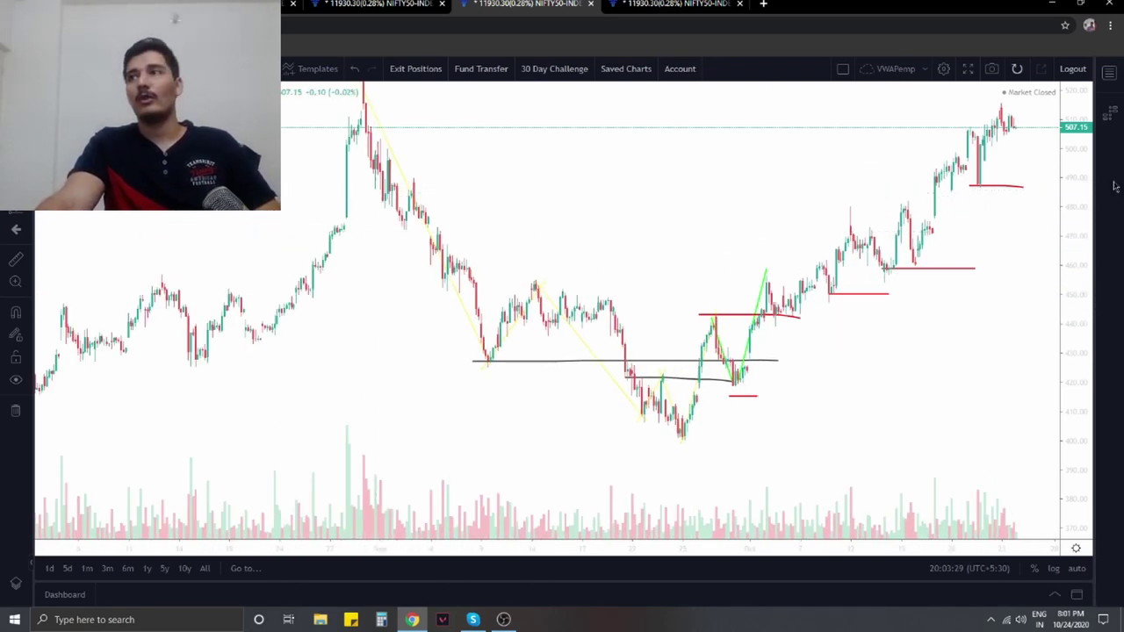
left_click_drag(1080, 154, 1079, 219)
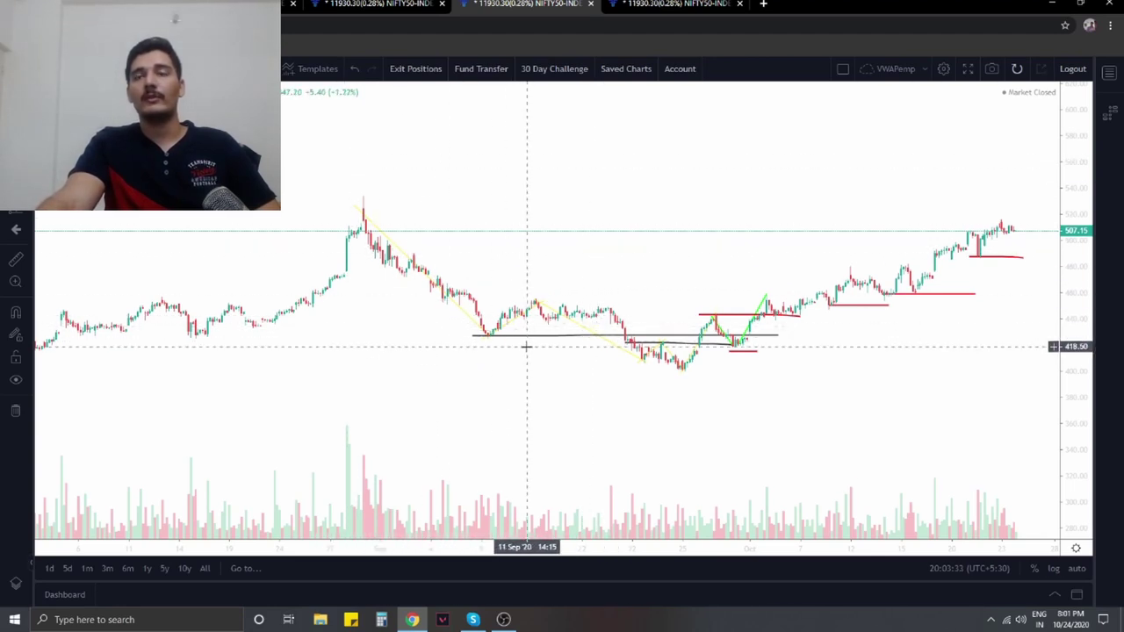
scroll(720, 422, "right", 5)
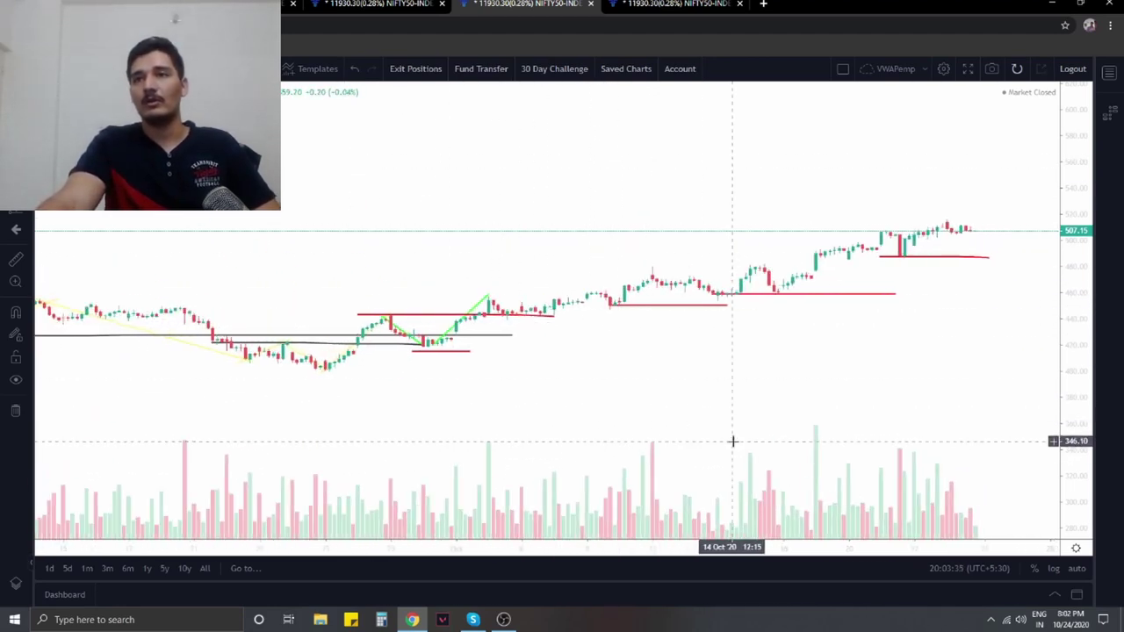
scroll(936, 219, "down", 3)
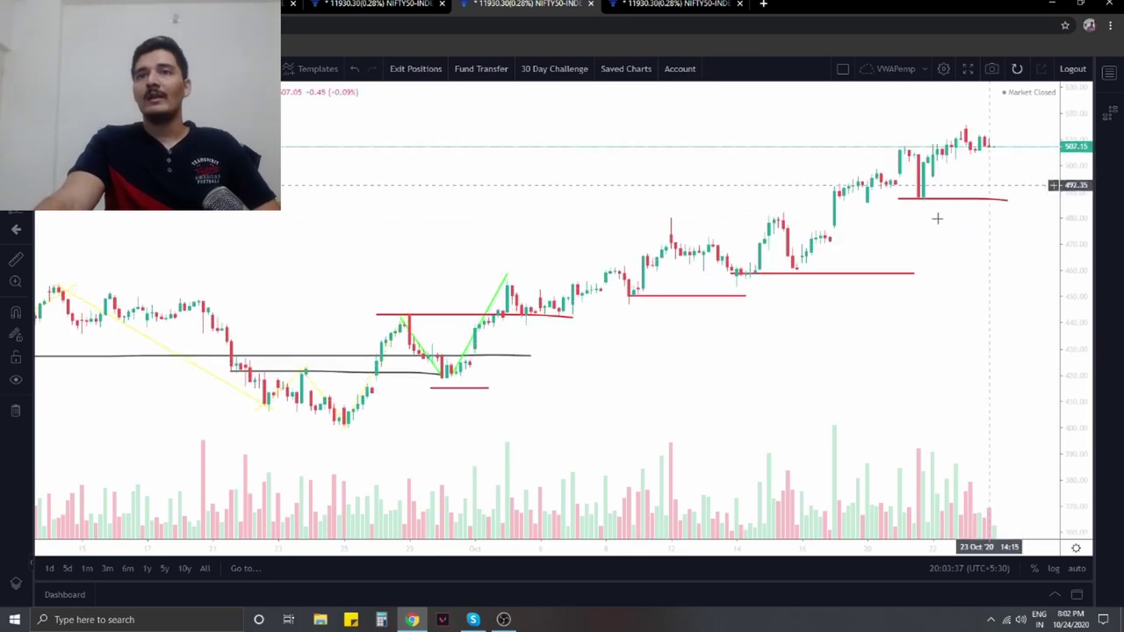
scroll(888, 384, "left", 2)
scroll(795, 422, "up", 3)
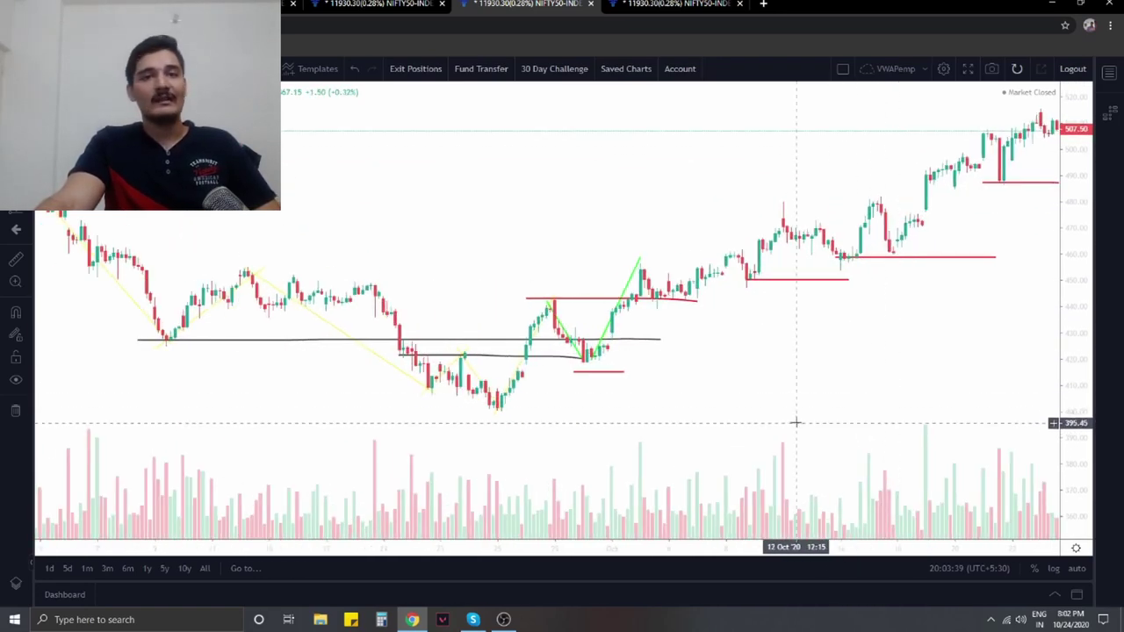
scroll(877, 430, "left", 2)
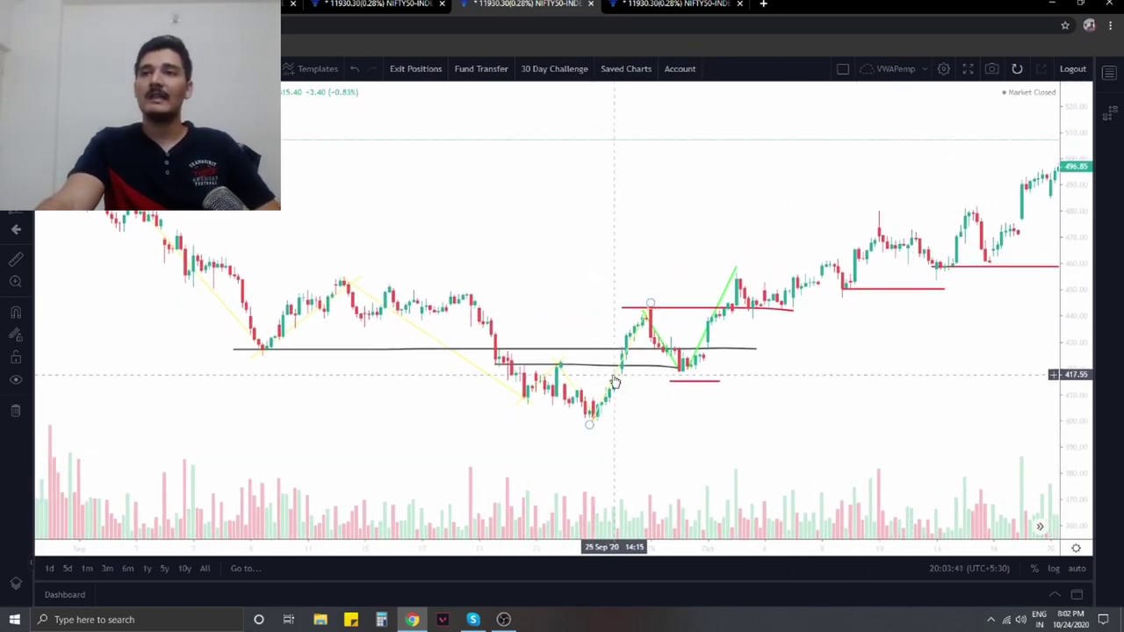
scroll(862, 427, "right", 3)
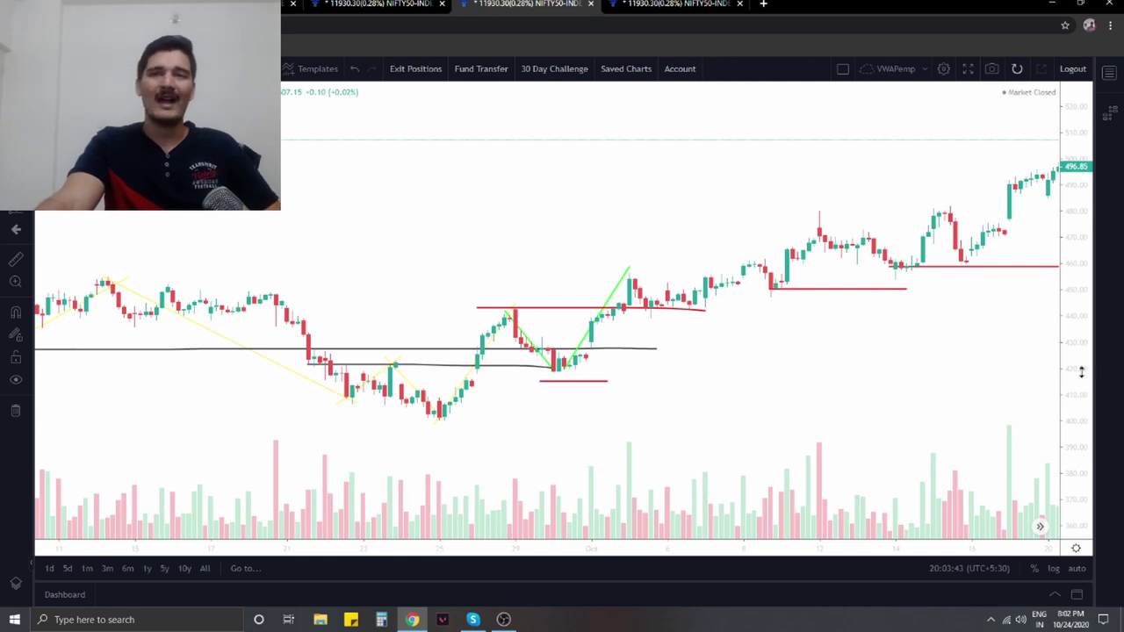
left_click_drag(1081, 372, 1073, 332)
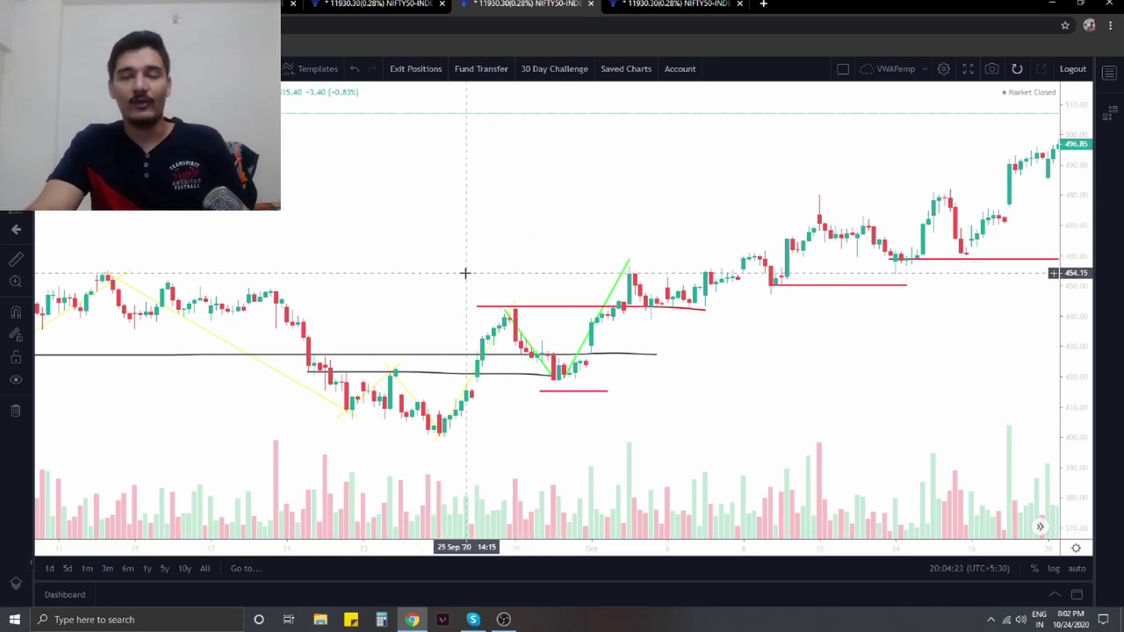
Step: Brush a blue ellipse around the early-October candles at the first red breakout line, near 440
scroll(466, 272, "down", 2)
left_click_drag(594, 201, 524, 207)
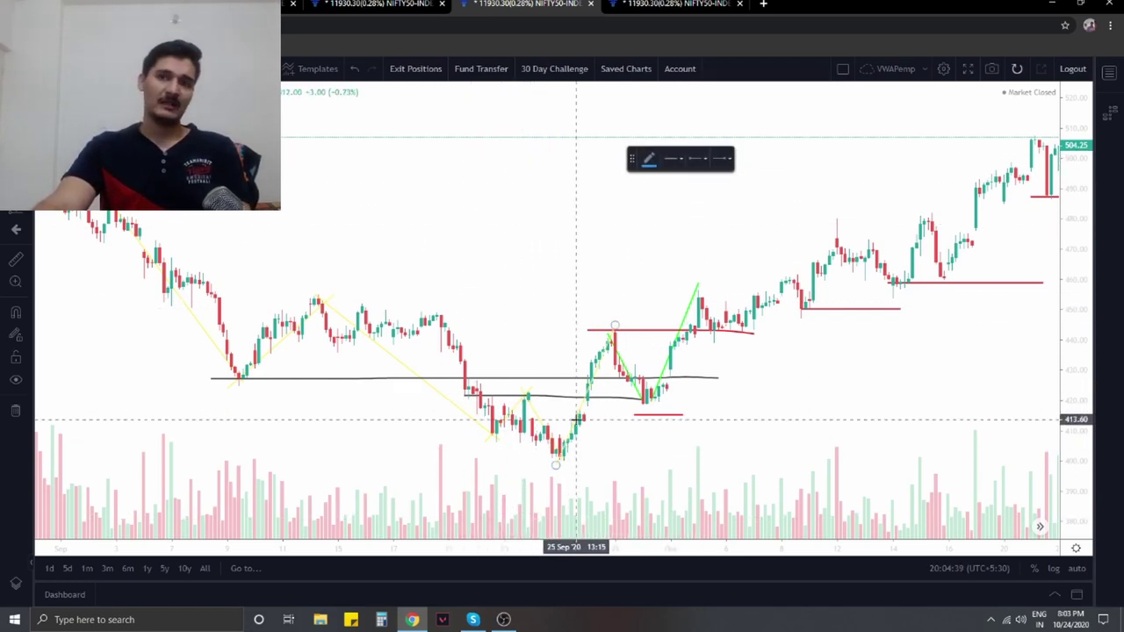
left_click(666, 333)
mouse_move(667, 341)
left_mouse_down()
mouse_move(712, 349)
mouse_move(734, 332)
mouse_move(664, 318)
left_mouse_up()
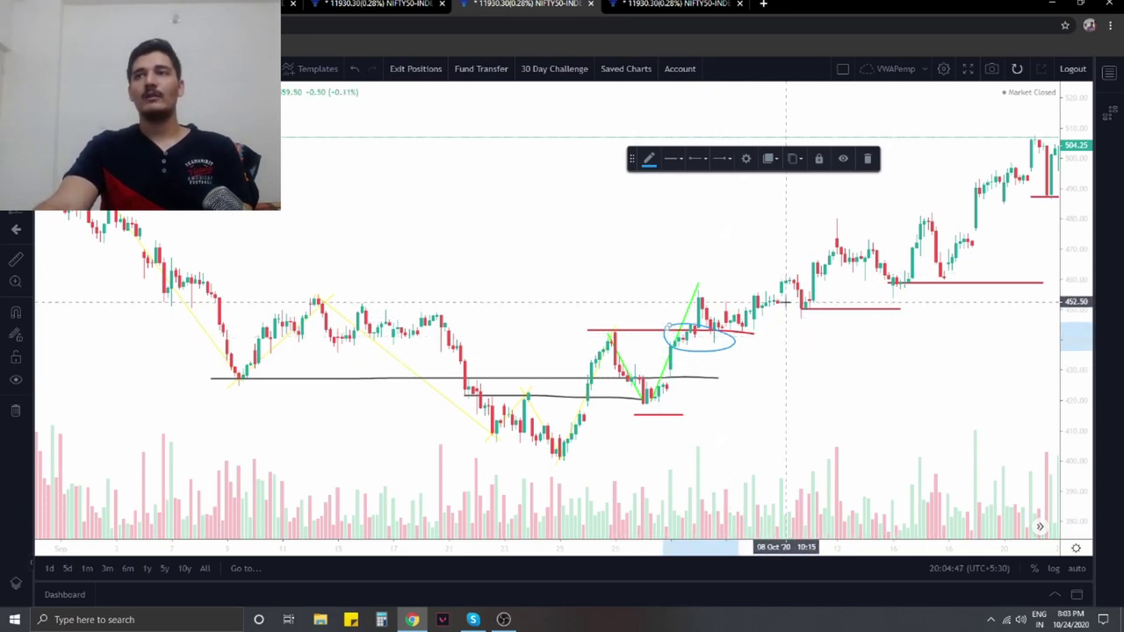
Step: Brush short rising blue strokes at the swing lows near the red stop lines, at about 449, 459 and 489
left_click(780, 318)
left_click(854, 305)
left_click(891, 287)
left_click(936, 275)
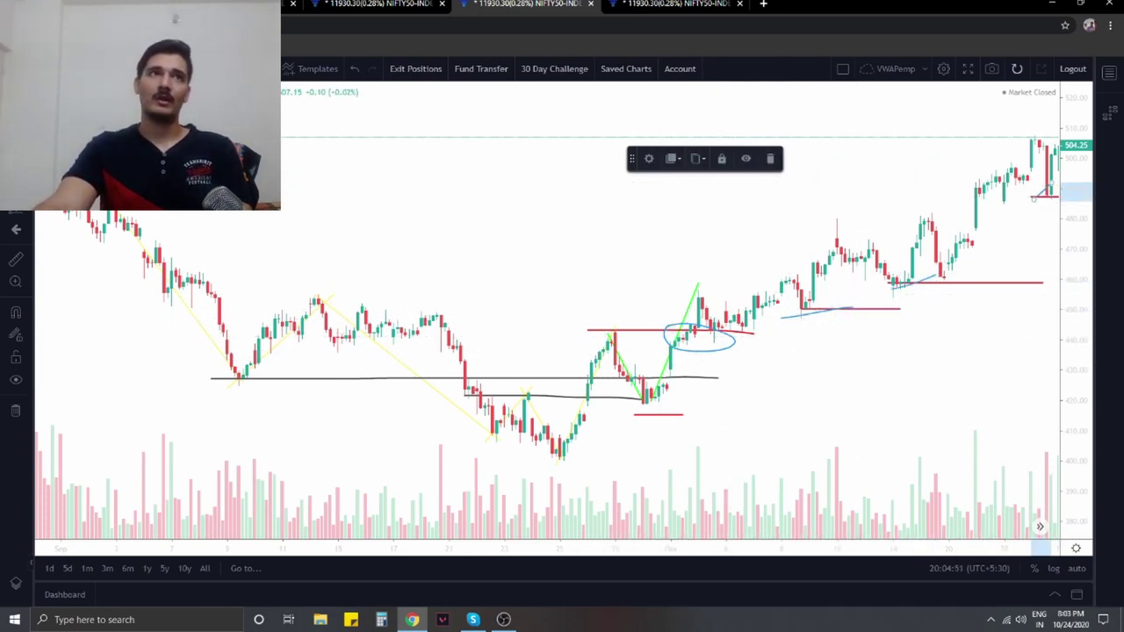
left_click_drag(594, 201, 535, 194)
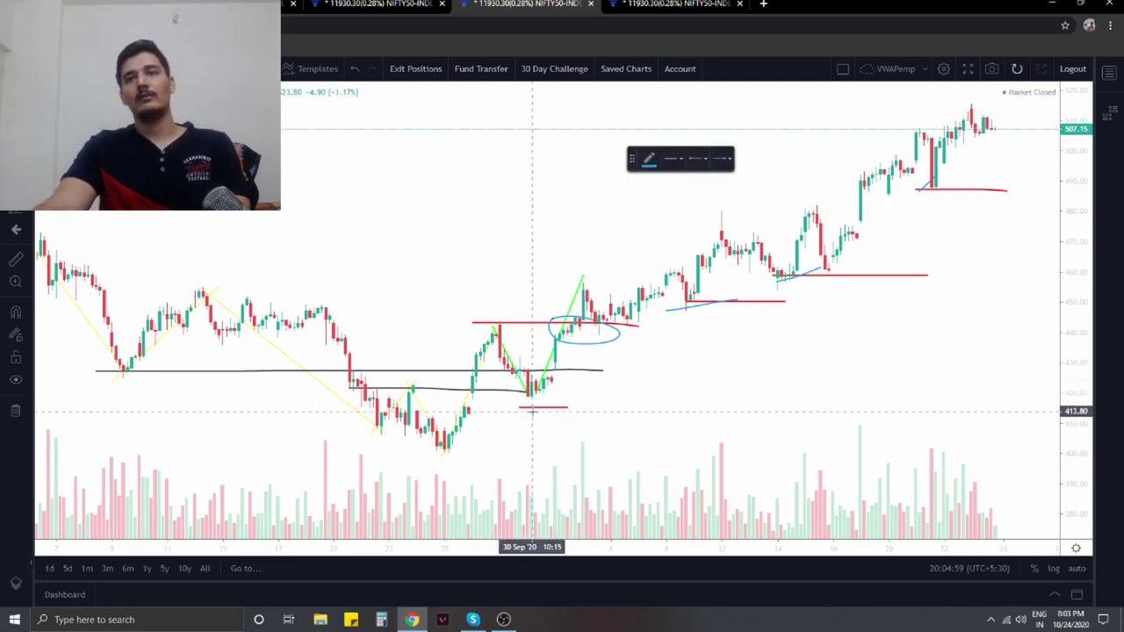
Step: Set the brush colour to dark green and circle the lowest red stop line, below the 30 September low
left_click(648, 161)
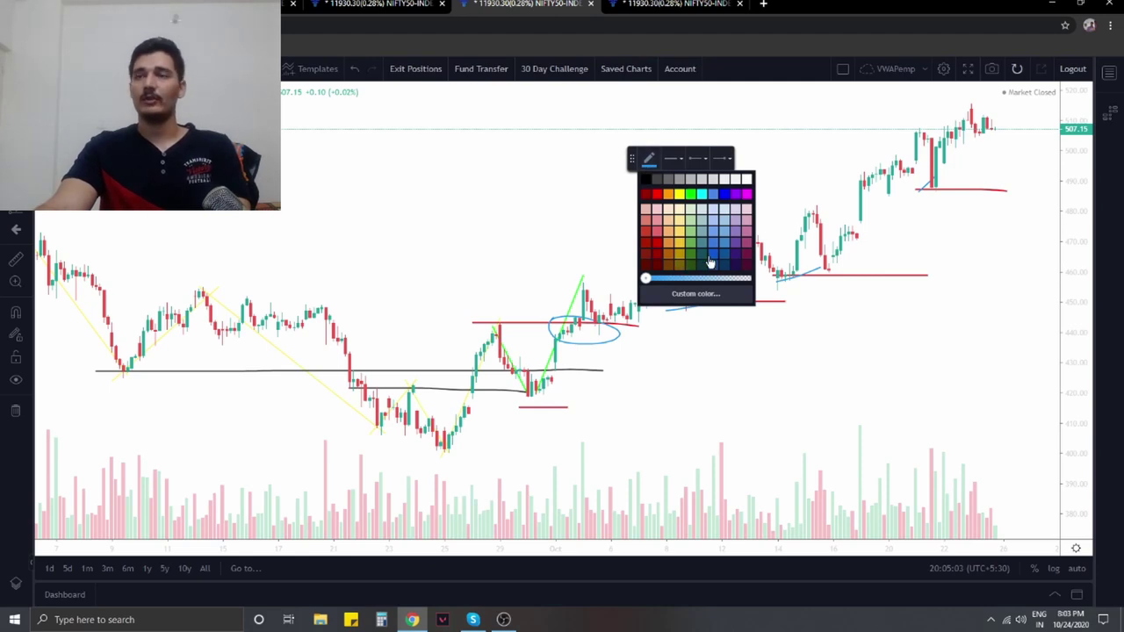
left_click(691, 261)
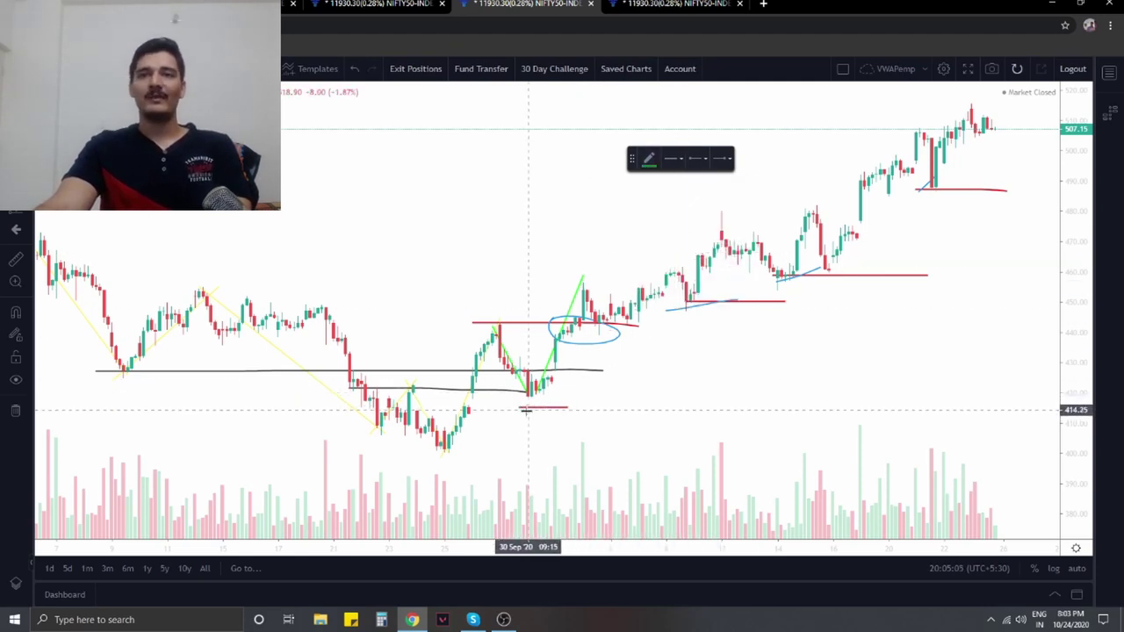
mouse_move(524, 412)
left_mouse_down()
mouse_move(590, 407)
mouse_move(516, 404)
mouse_move(532, 412)
left_mouse_up()
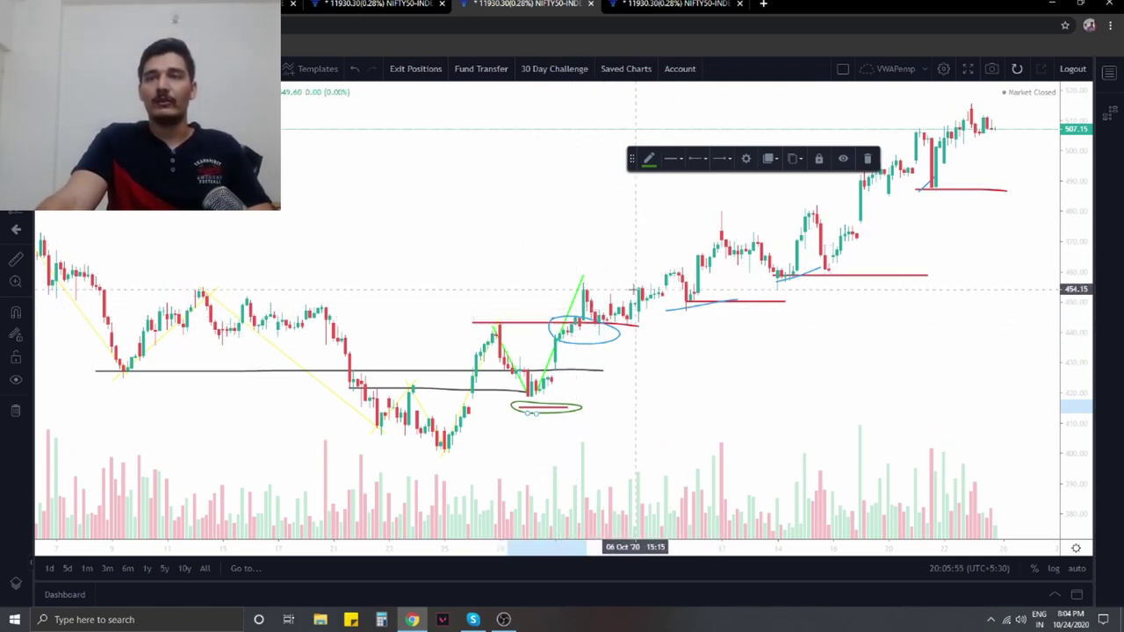
Step: Brush green lines at the successive swing highs of the uptrend, at about 461, 476 and 506
mouse_move(646, 278)
left_mouse_down()
mouse_move(657, 263)
mouse_move(722, 269)
left_mouse_up()
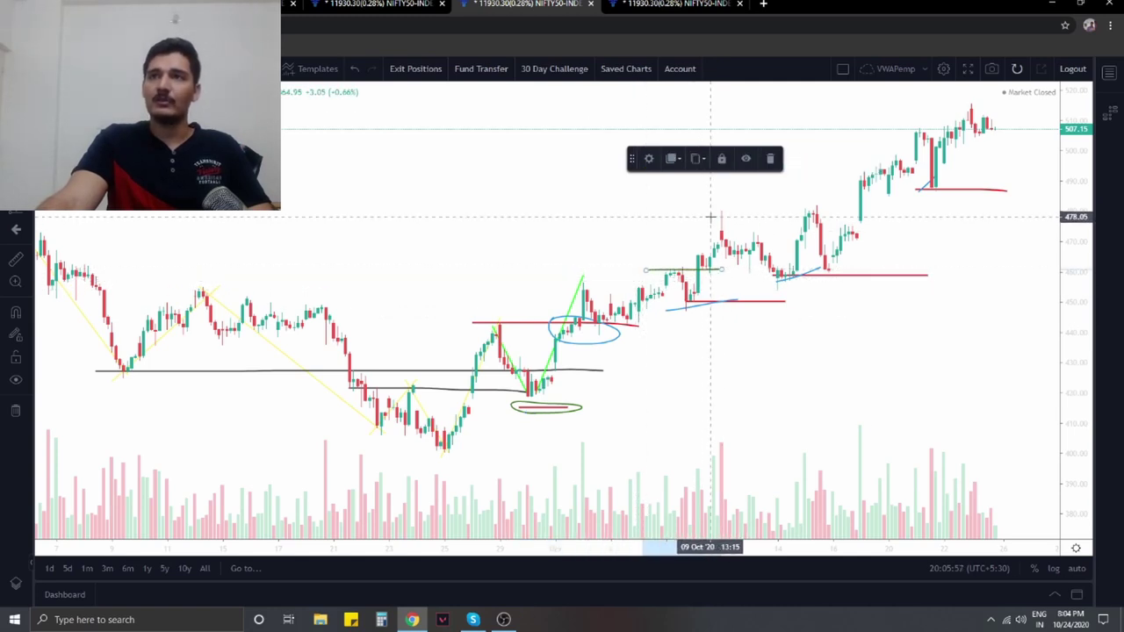
left_click_drag(788, 216, 855, 231)
left_click_drag(899, 132, 938, 134)
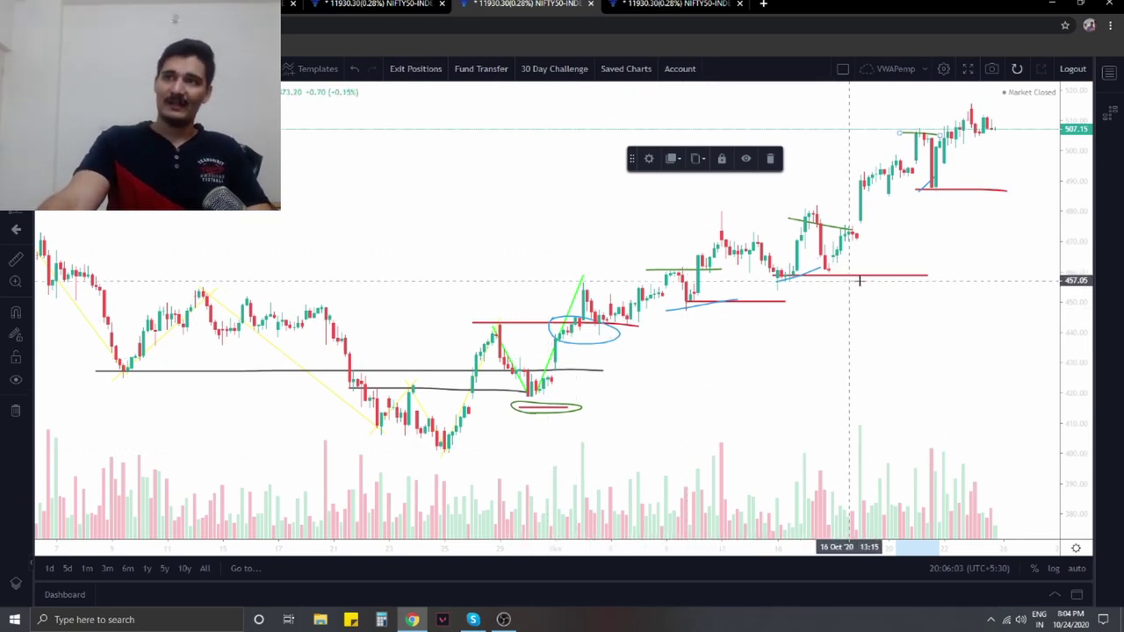
Step: Brush short slanted green strokes near the later ends of the four rising red lines from the early-October breakout onward
left_click_drag(634, 332, 671, 347)
left_click_drag(744, 292, 779, 309)
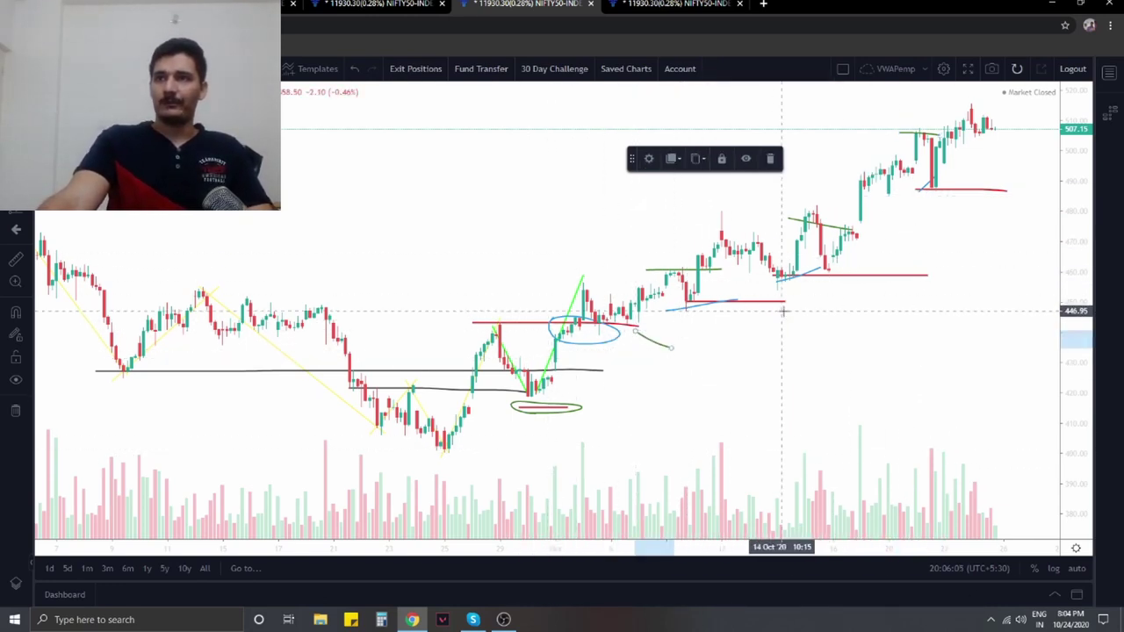
left_click_drag(905, 258, 918, 274)
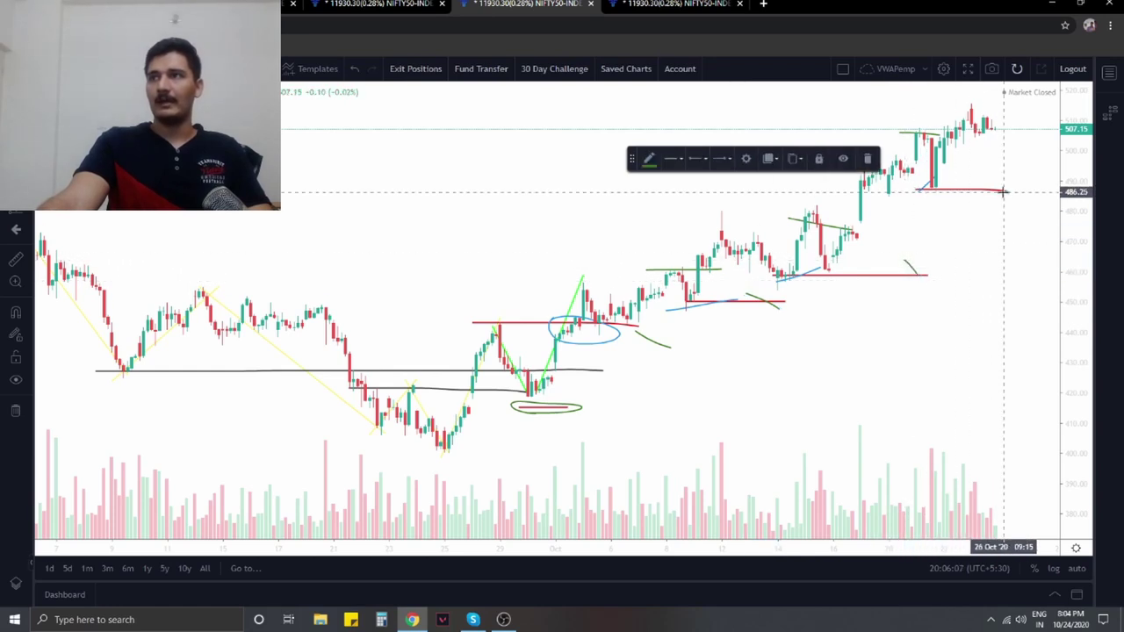
left_click_drag(1003, 190, 961, 166)
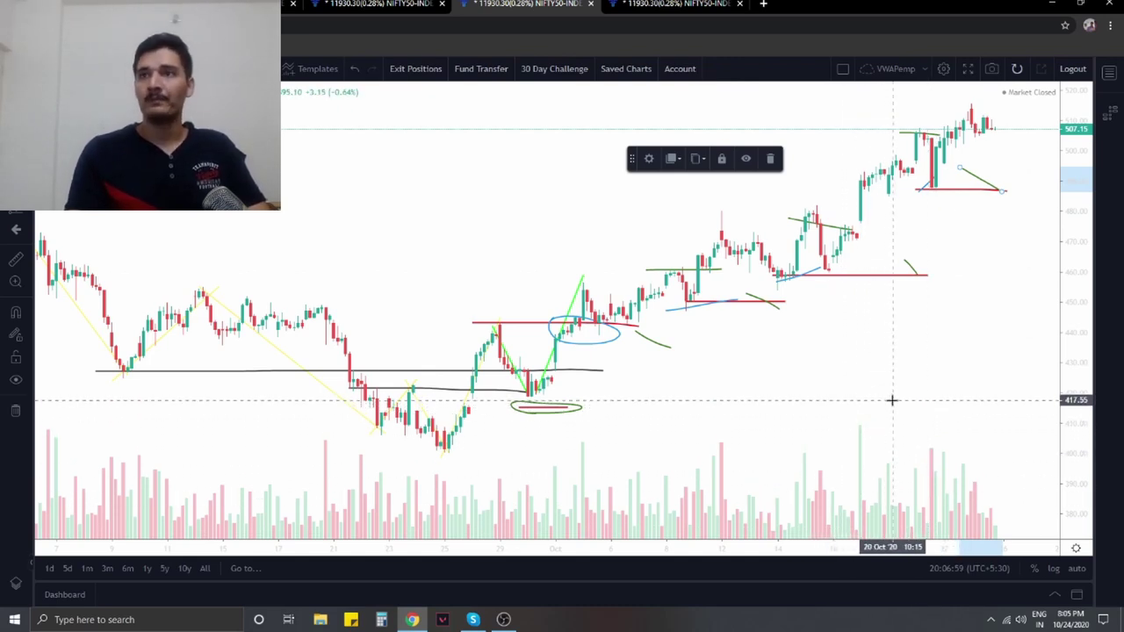
left_click_drag(1071, 290, 1076, 338)
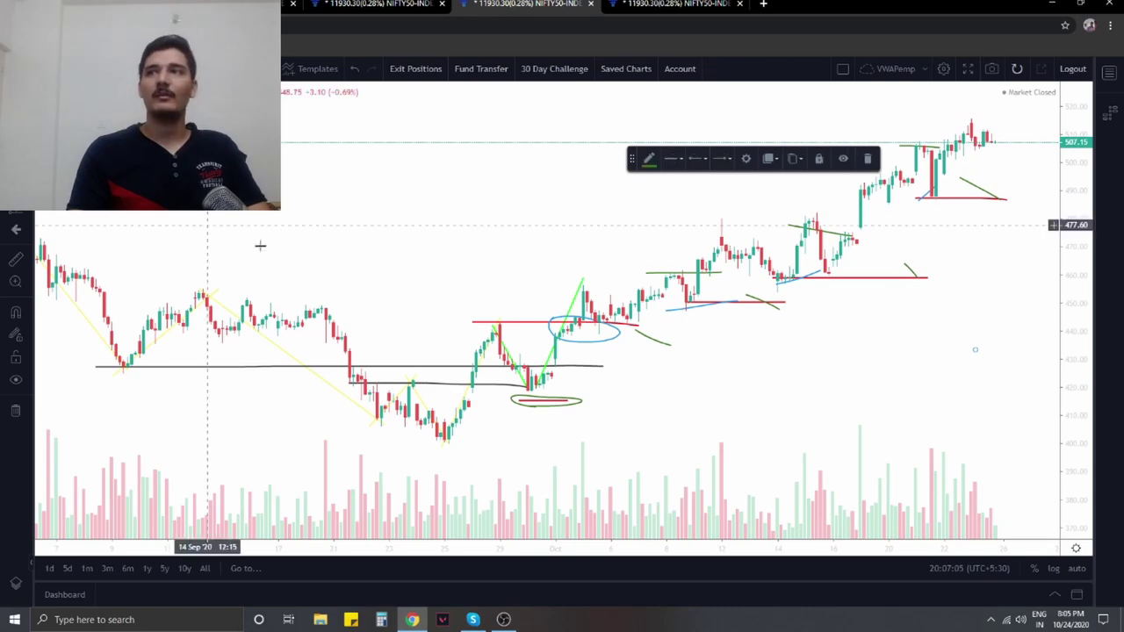
mouse_move(992, 369)
left_mouse_down()
mouse_move(998, 403)
mouse_move(978, 389)
mouse_move(950, 414)
mouse_move(978, 409)
left_mouse_up()
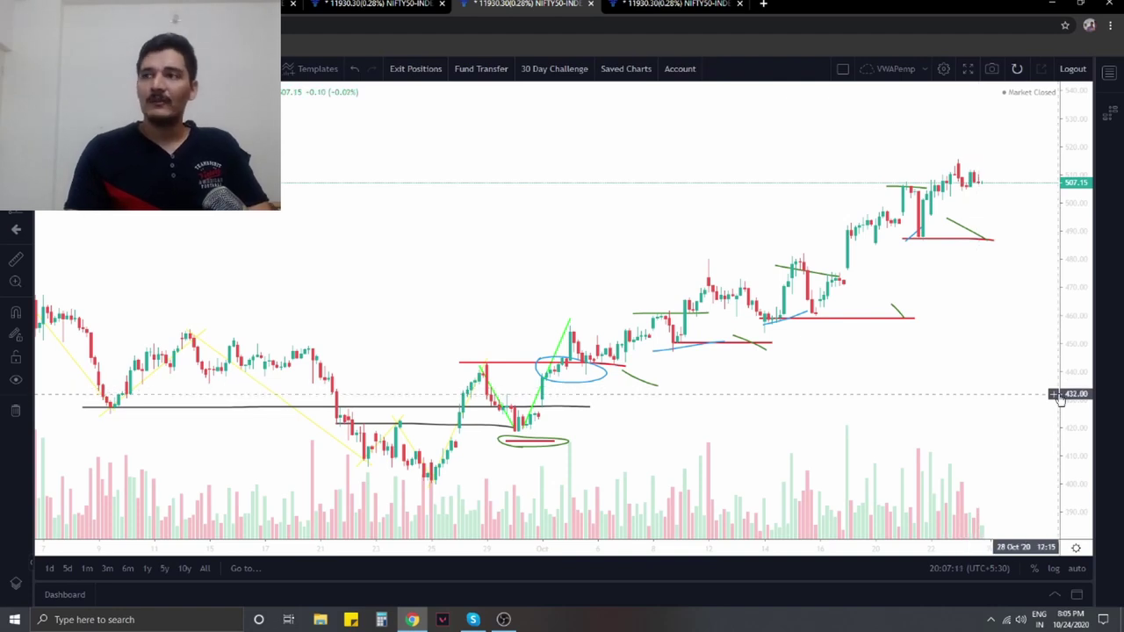
left_click_drag(1038, 395, 1065, 361)
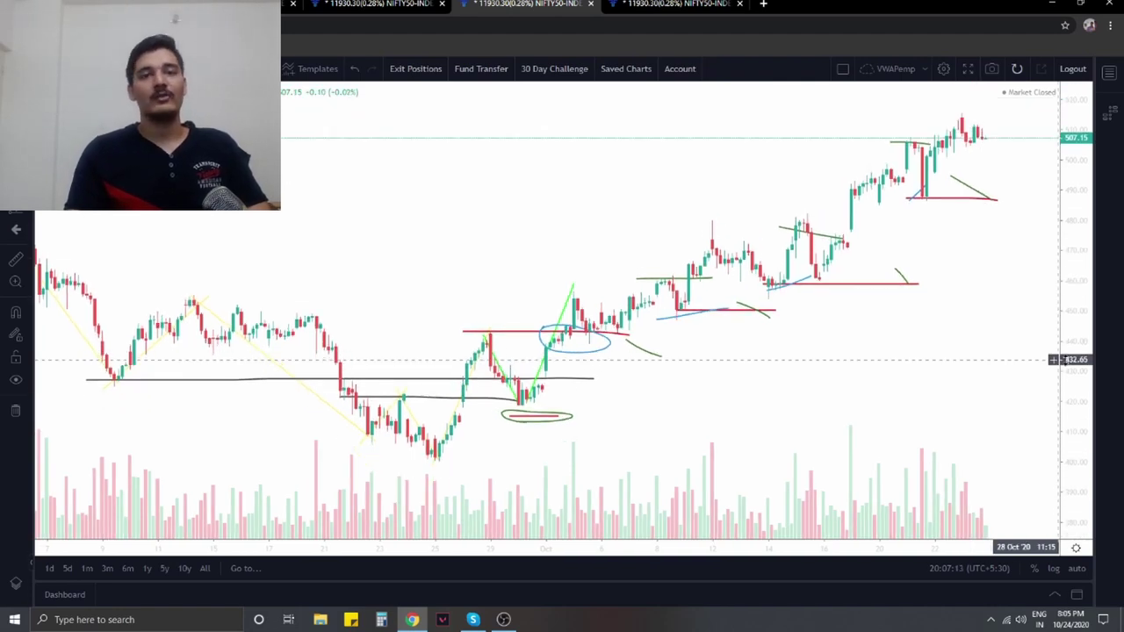
Step: View the downtrend chart with falling red stop lines, and compare it with the VWAP pullback sell-entry chart
left_click(662, 4)
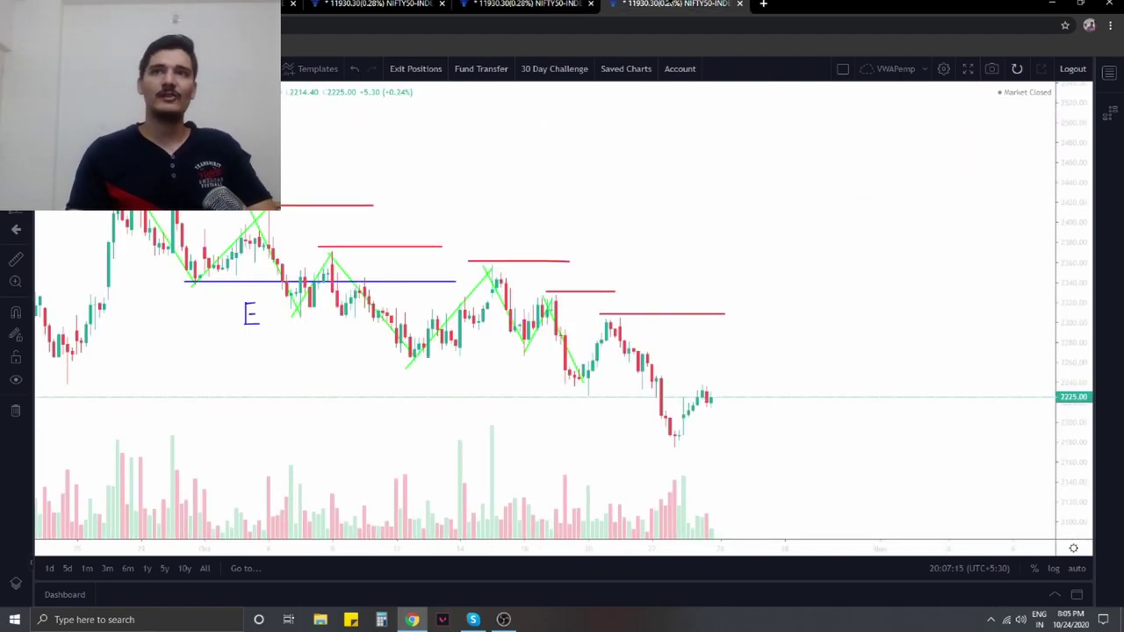
left_click_drag(721, 276, 825, 265)
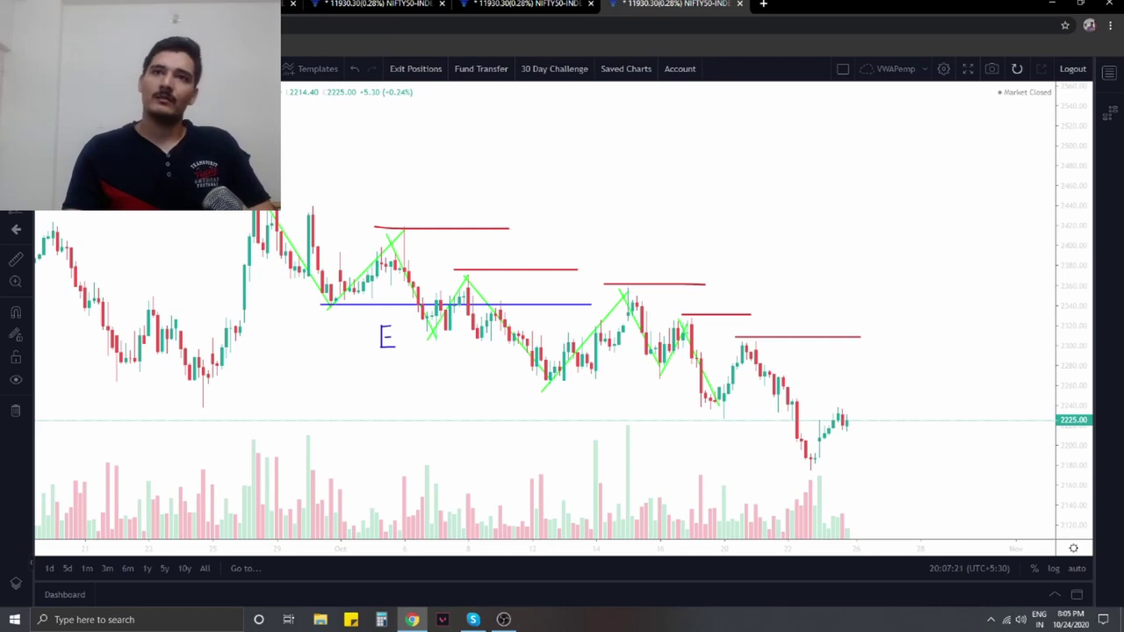
left_click(377, 4)
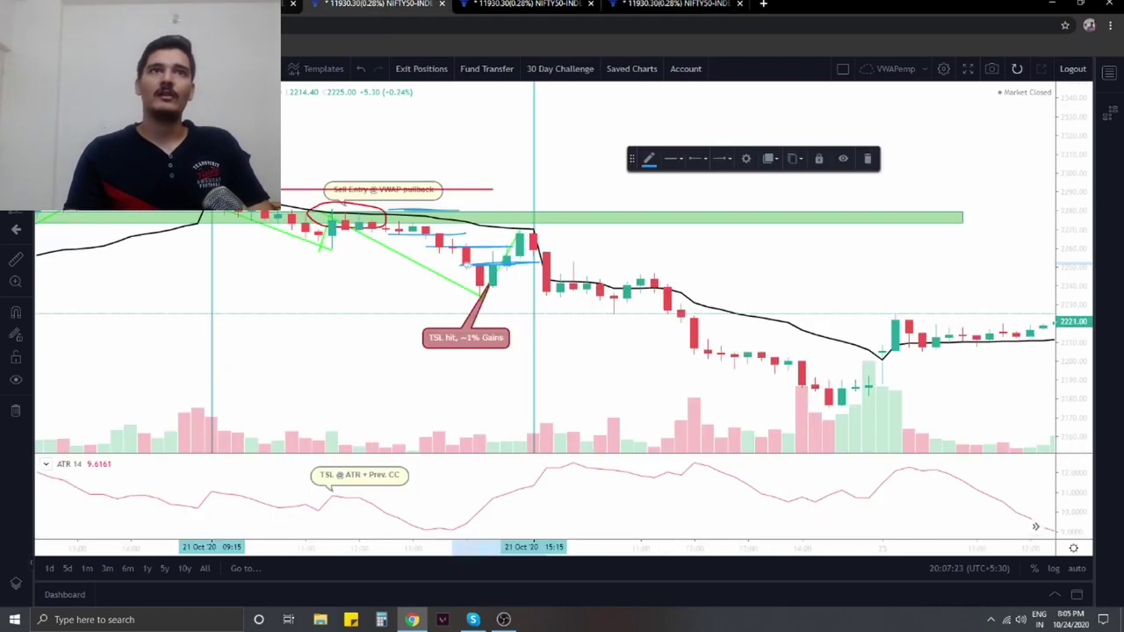
mouse_move(377, 131)
left_mouse_down()
mouse_move(519, 185)
mouse_move(523, 202)
left_mouse_up()
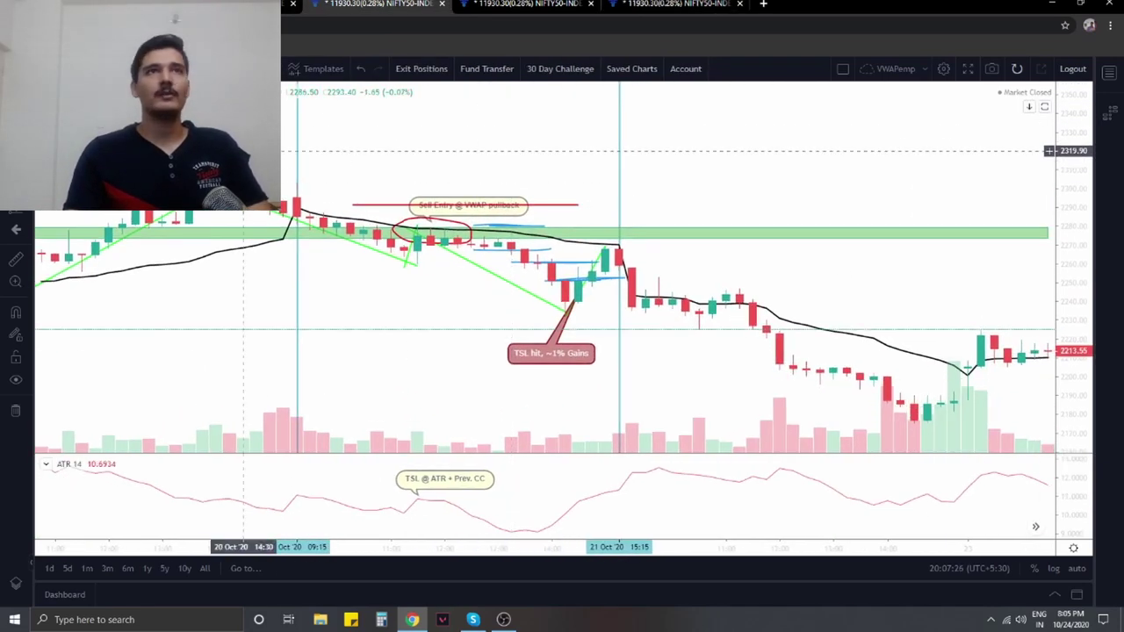
Step: Return to the downtrend chart marked E and examine the rally since August and the red stop levels above the October decline
left_click(630, 6)
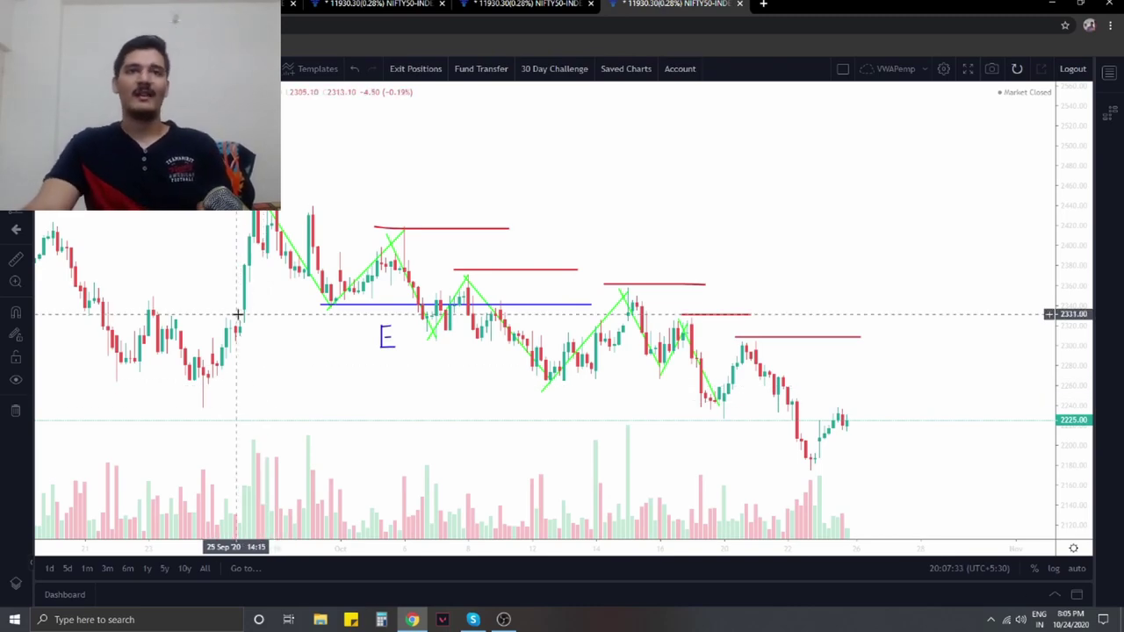
scroll(244, 299, "down", 3)
left_click_drag(419, 334, 419, 166)
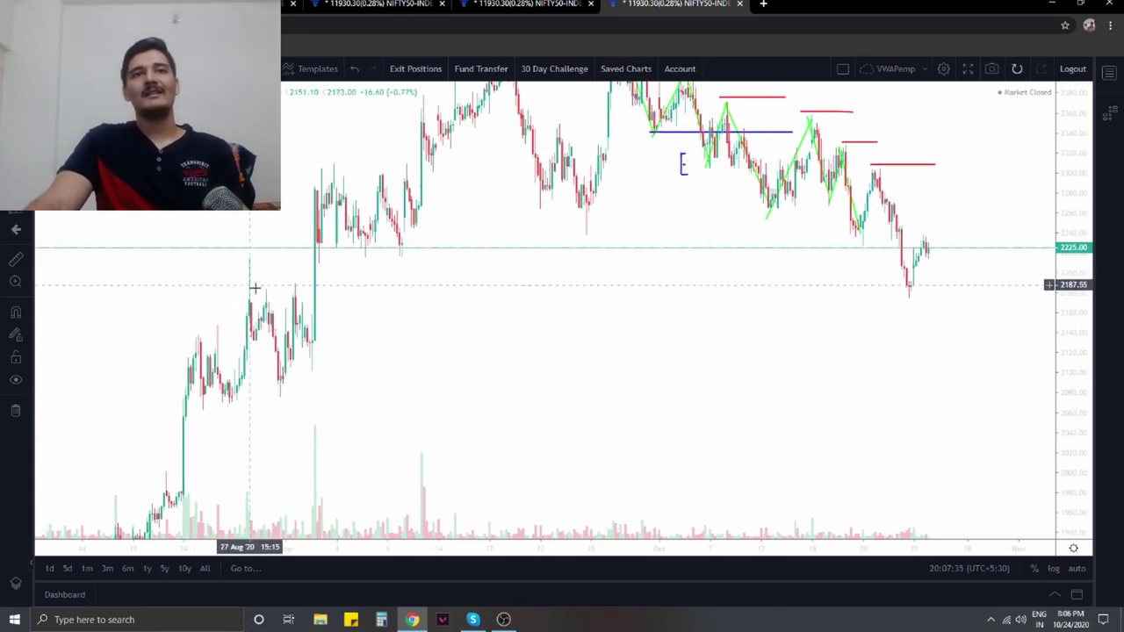
scroll(254, 288, "down", 2)
left_click_drag(1086, 105, 1061, 401)
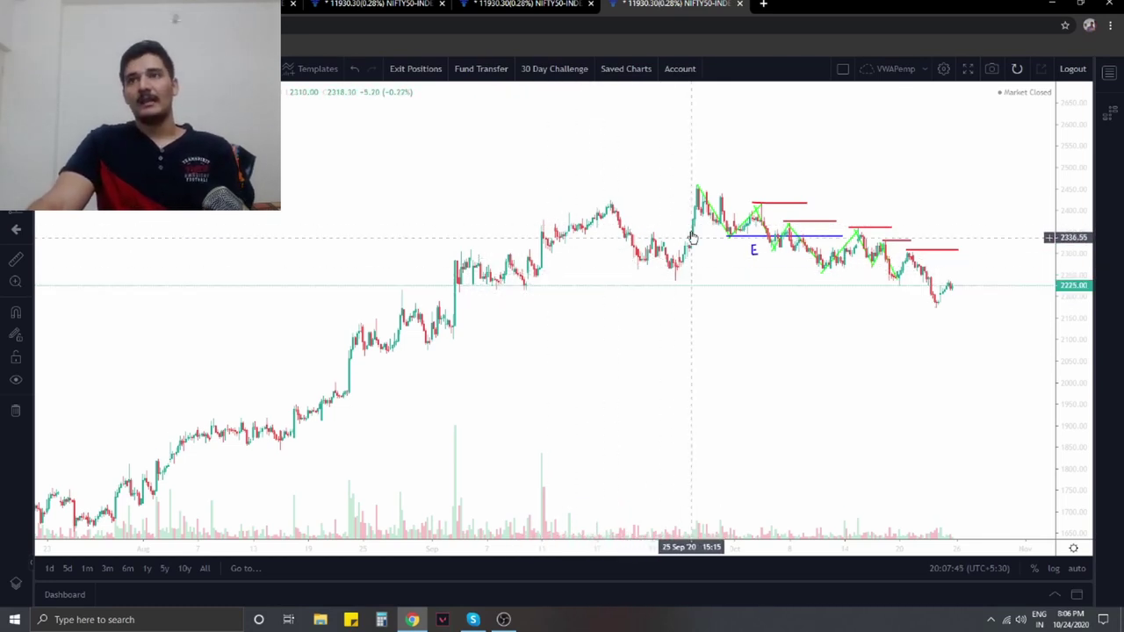
scroll(805, 235, "down", 2)
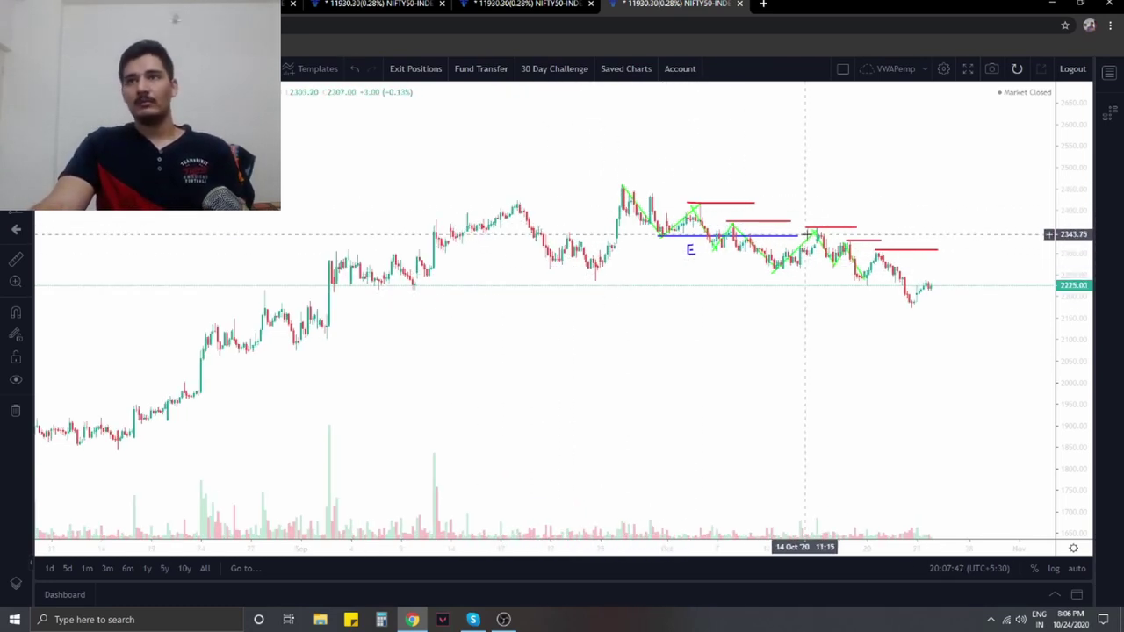
scroll(898, 213, "up", 3)
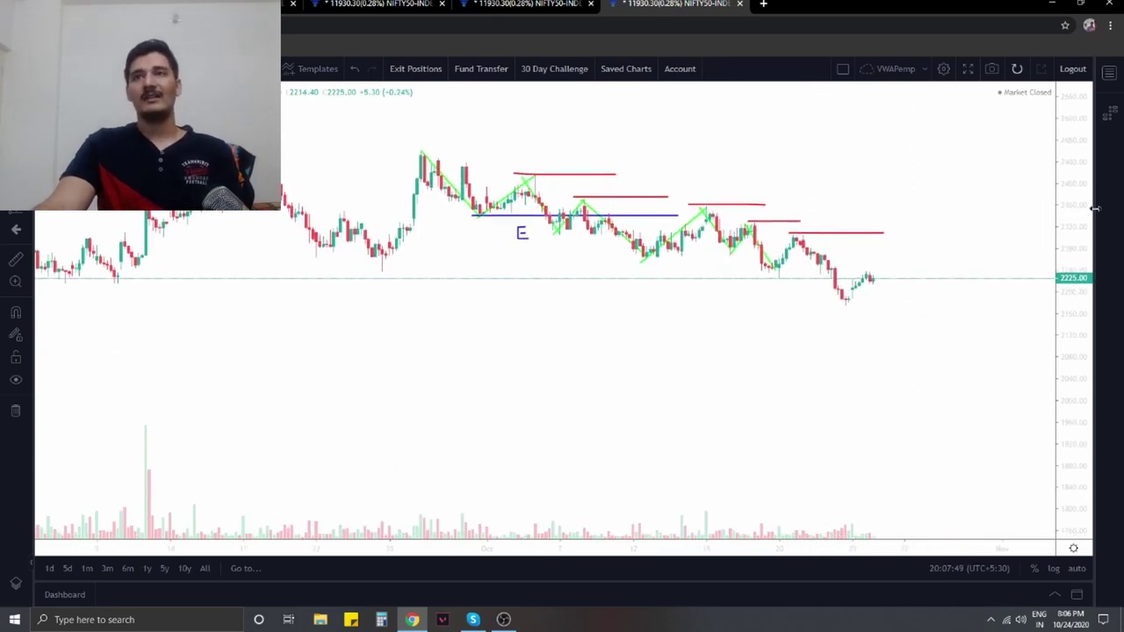
scroll(916, 289, "up", 5)
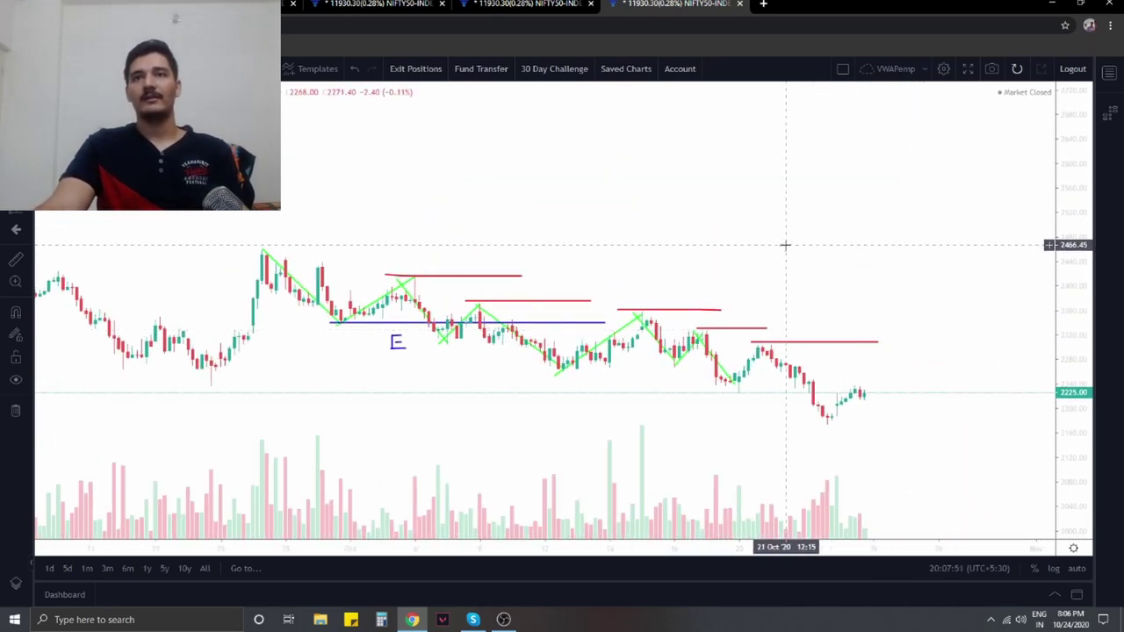
Step: Brush a red circle around the early-October candles at the blue entry line, just after the first red stop line's swing high
left_click_drag(785, 245, 833, 246)
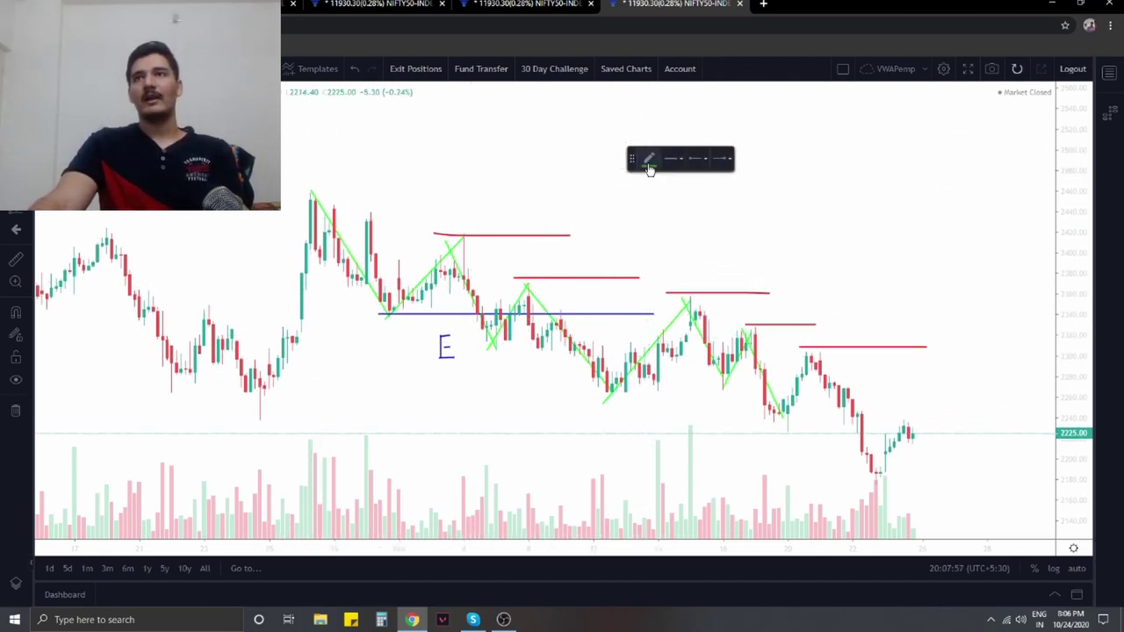
left_click(650, 167)
left_click(648, 197)
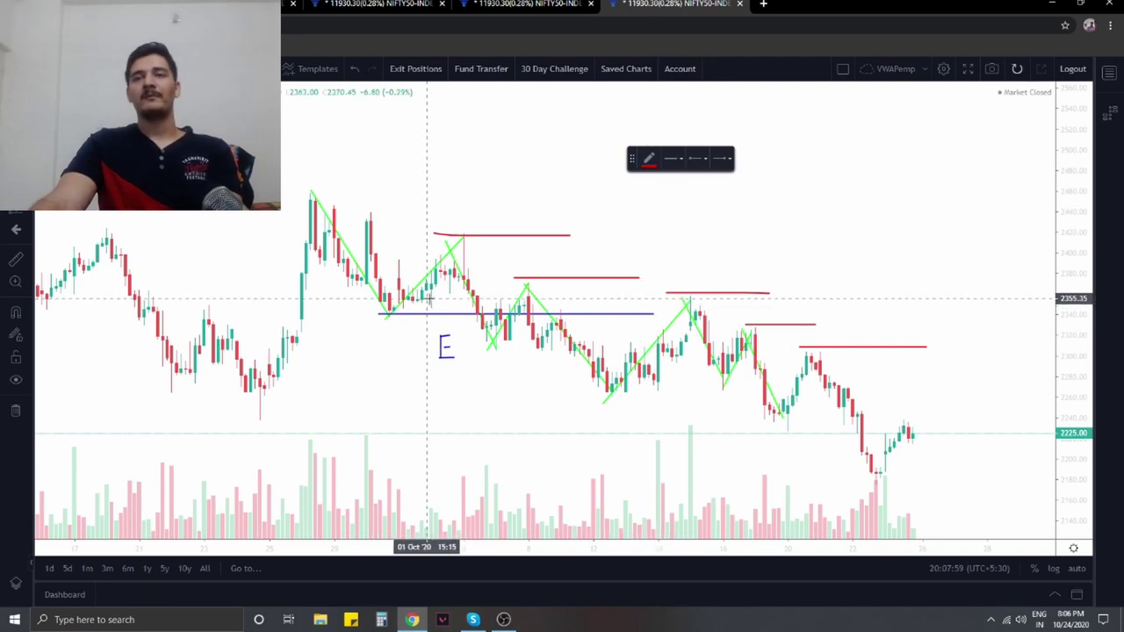
mouse_move(465, 308)
left_mouse_down()
mouse_move(474, 324)
mouse_move(514, 334)
mouse_move(506, 304)
mouse_move(464, 310)
left_mouse_up()
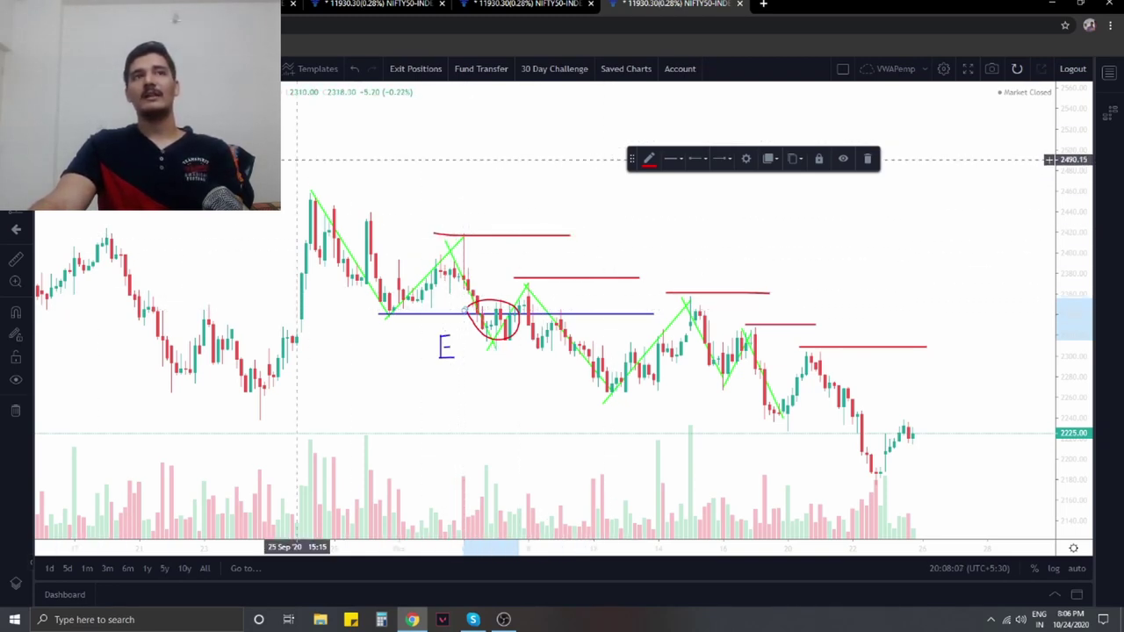
Step: Brush black arrow marks pointing at each of the five falling red stop lines, from early October to about 21 October
left_click(649, 158)
left_click(647, 185)
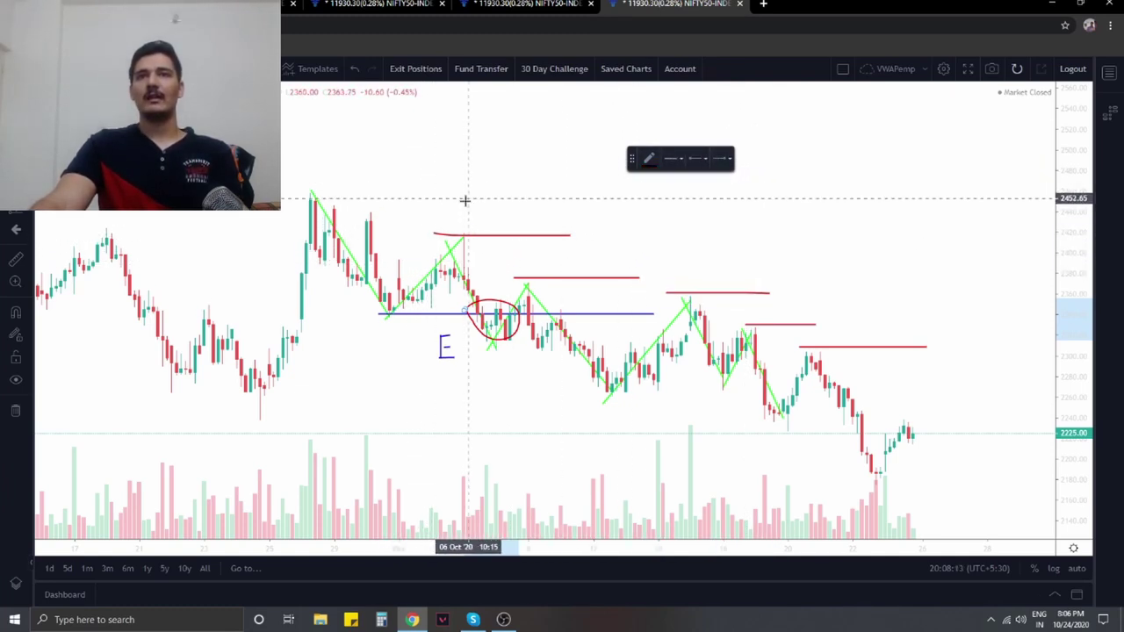
mouse_move(464, 202)
left_mouse_down()
mouse_move(468, 234)
mouse_move(472, 224)
left_mouse_up()
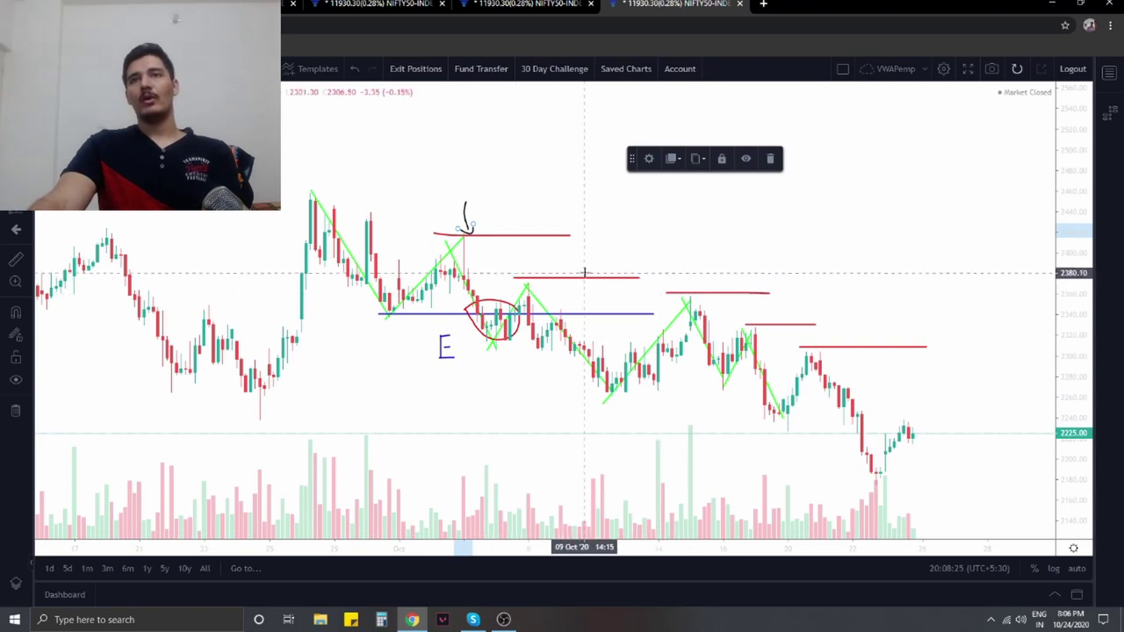
left_click_drag(598, 253, 542, 272)
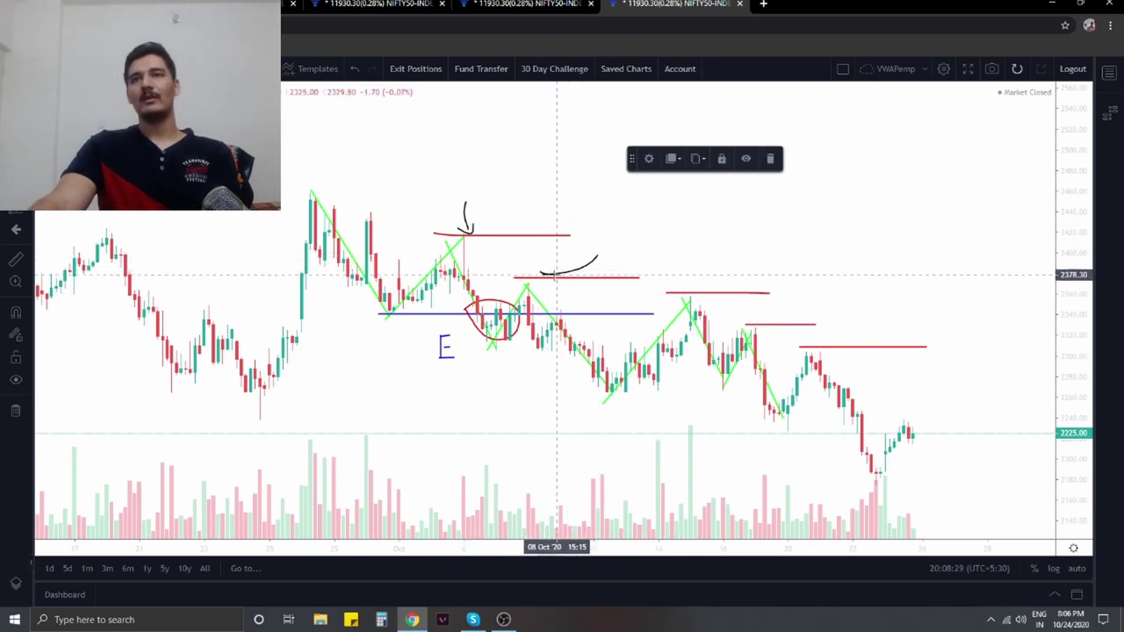
left_click_drag(735, 253, 693, 294)
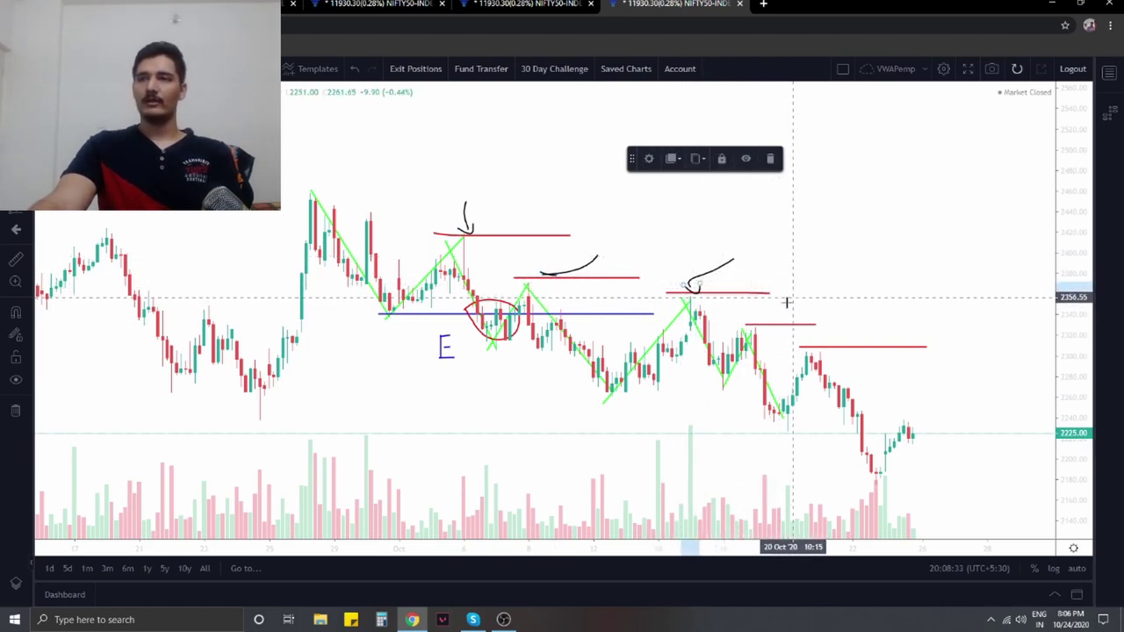
left_click_drag(787, 301, 751, 315)
left_click(742, 316)
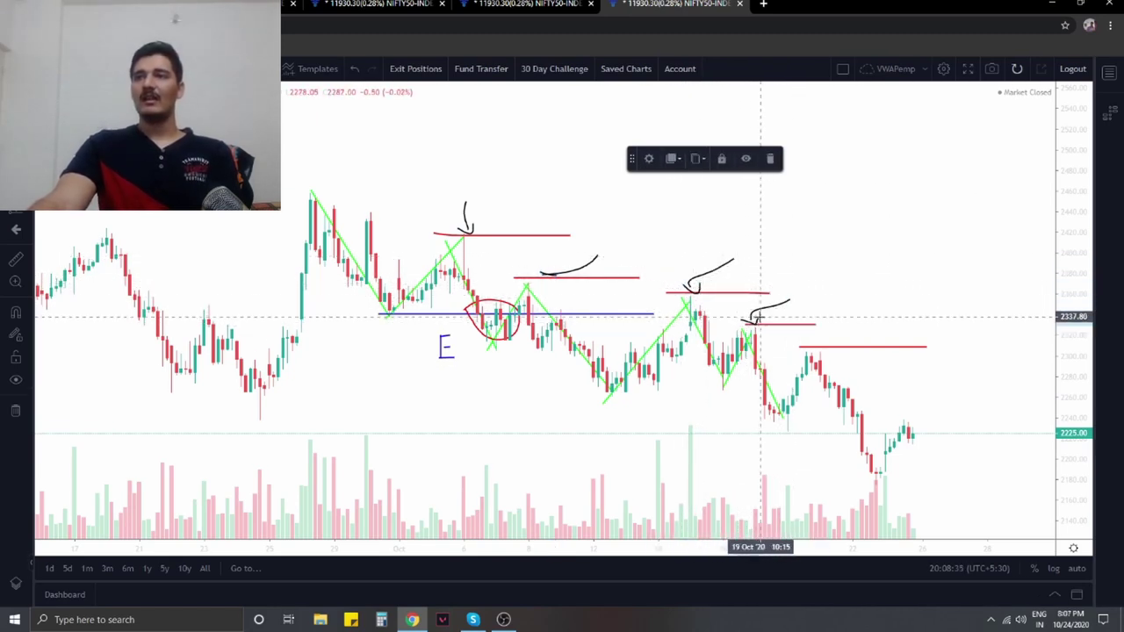
mouse_move(841, 327)
left_mouse_down()
mouse_move(801, 350)
mouse_move(815, 358)
left_mouse_up()
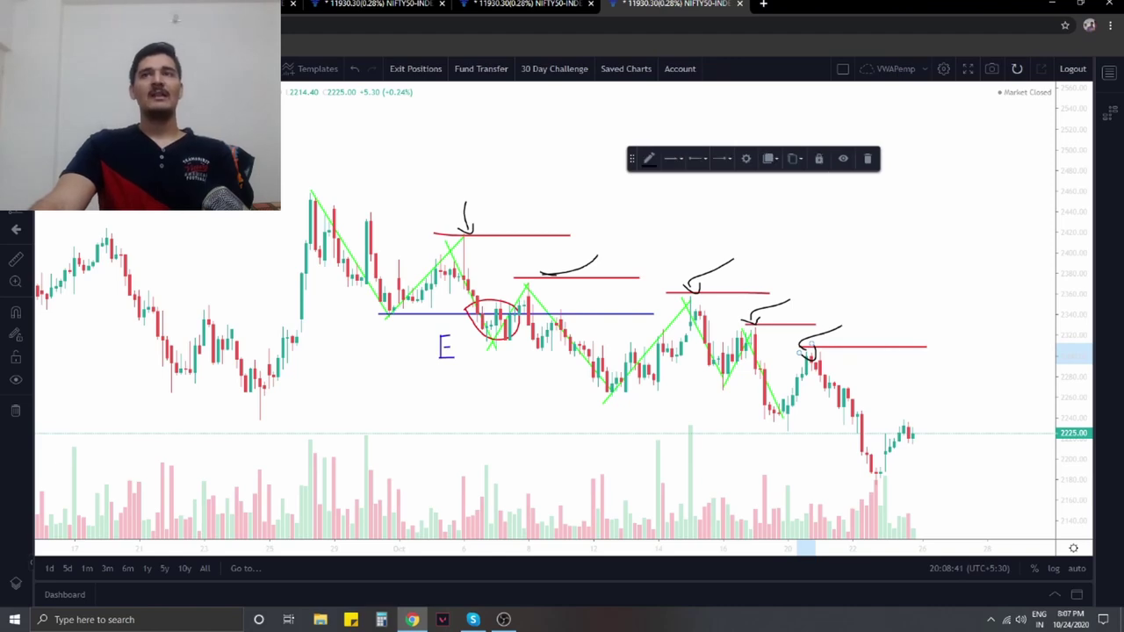
Step: Examine the whole October downtrend with its circled entry area and the marked series of falling stop levels
scroll(670, 227, "down", 1)
scroll(567, 188, "up", 2)
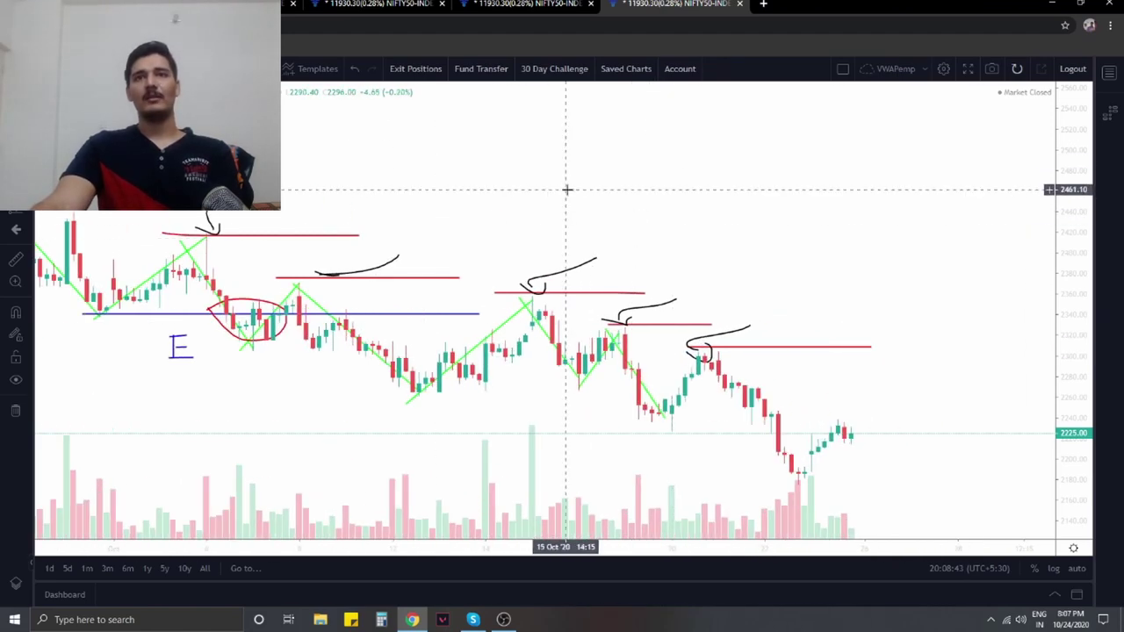
left_click_drag(567, 188, 782, 234)
left_click_drag(1061, 325, 971, 238)
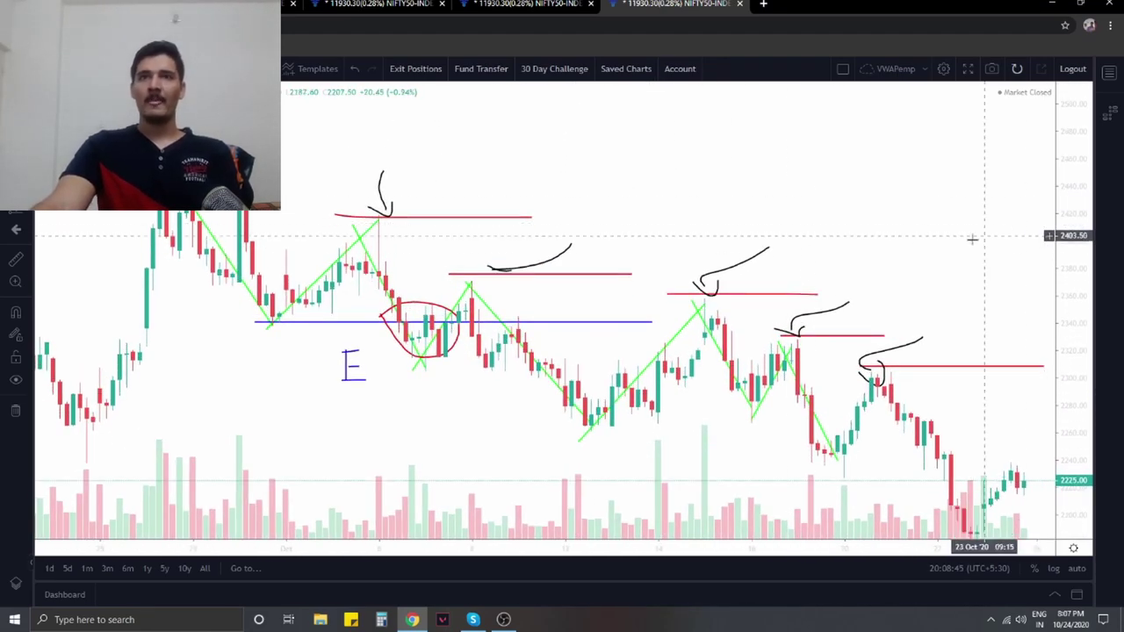
scroll(960, 205, "down", 2)
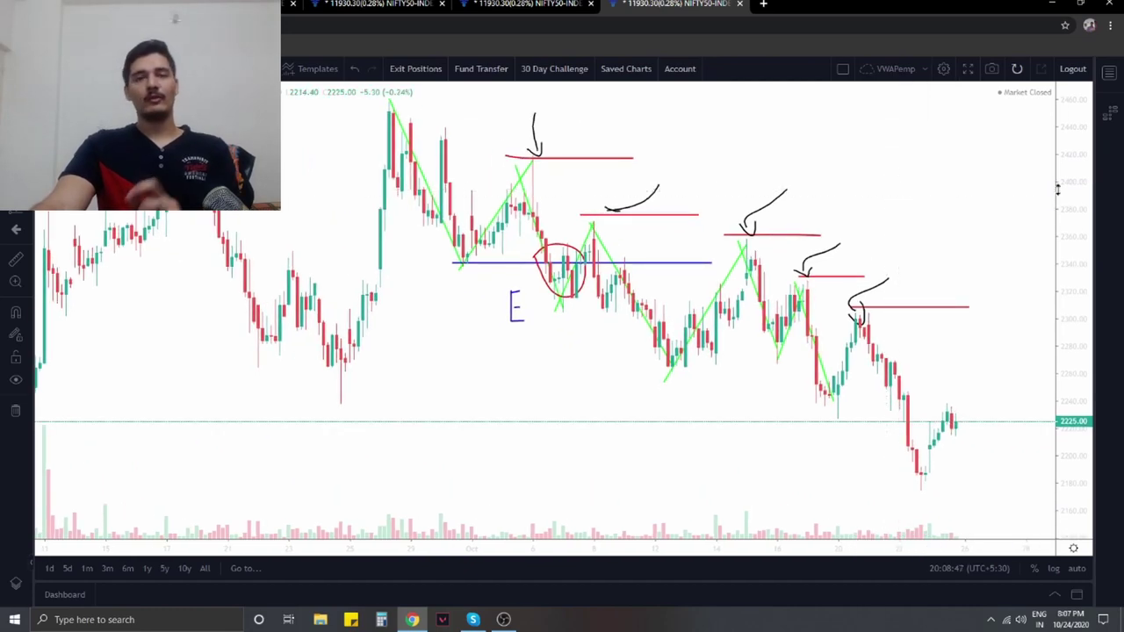
left_click_drag(1058, 189, 1068, 330)
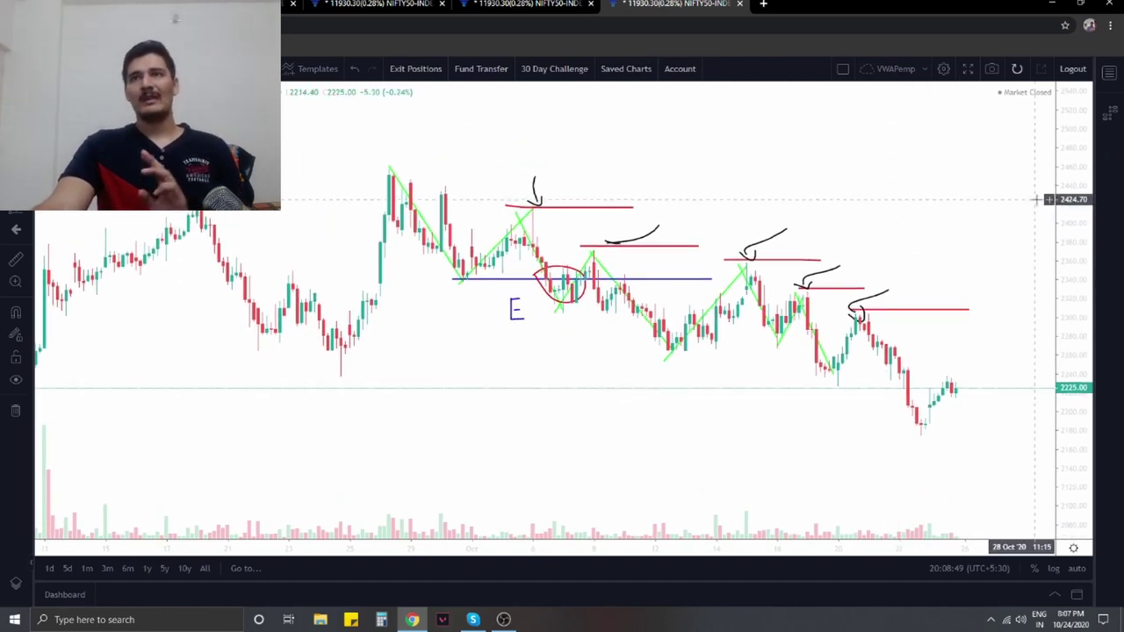
left_click_drag(1029, 204, 1018, 261)
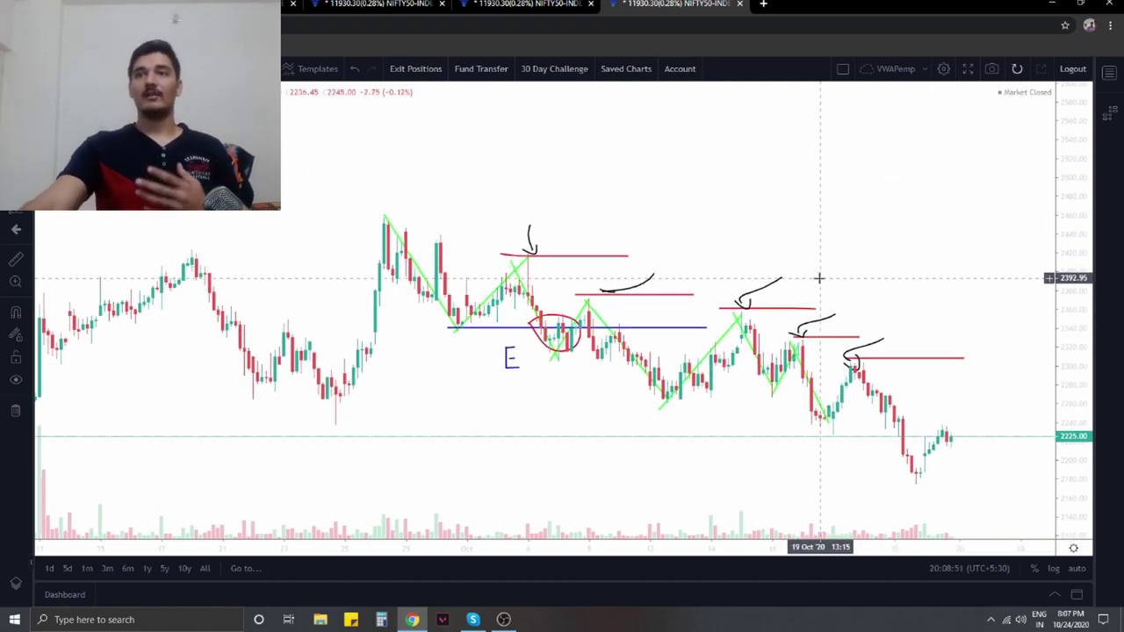